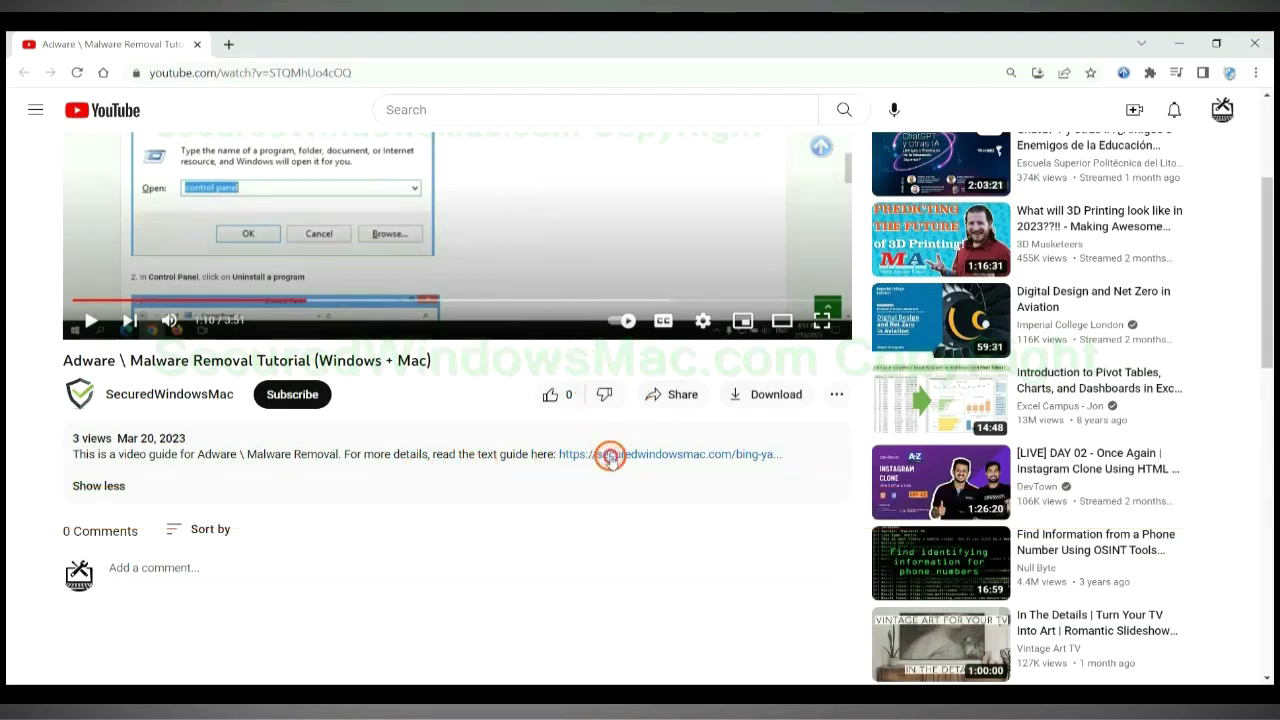
Open the securedwindowsmac.com text guide linked in the video description and go to its Instant Automatic Removal section
left_click(609, 456)
mouse_move(575, 366)
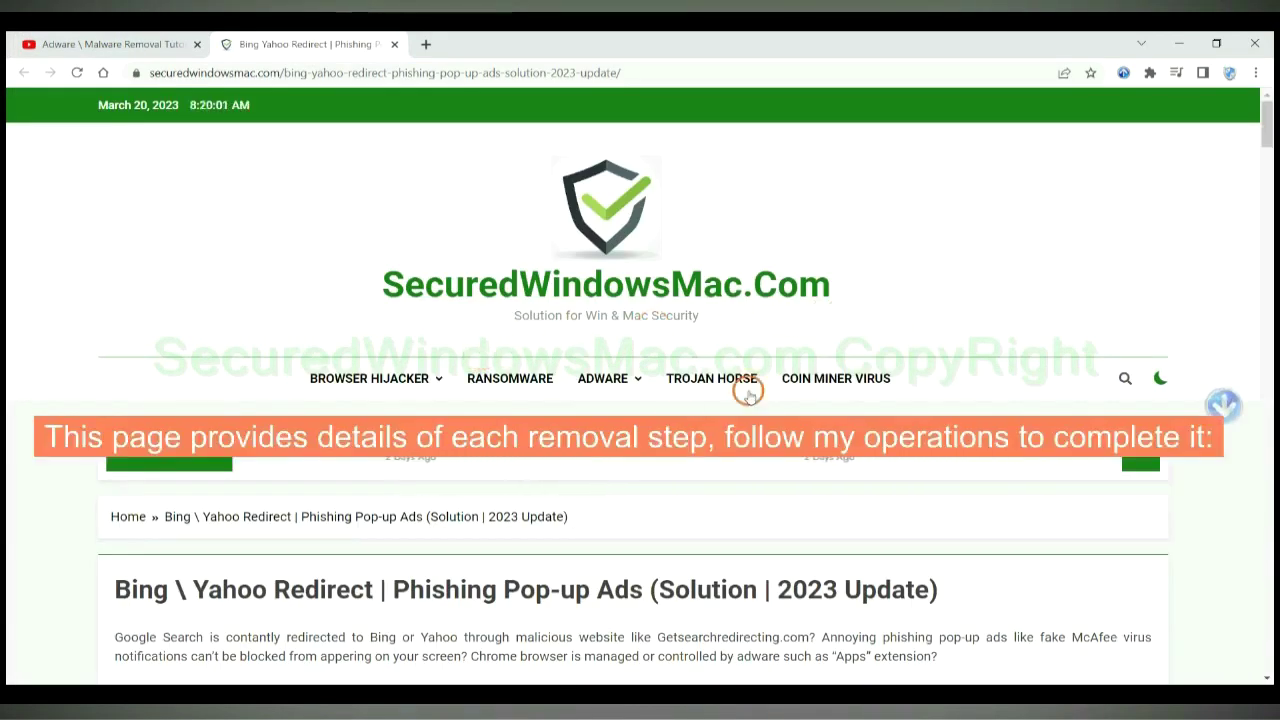
scroll(746, 386, "down", 10)
scroll(696, 443, "down", 6)
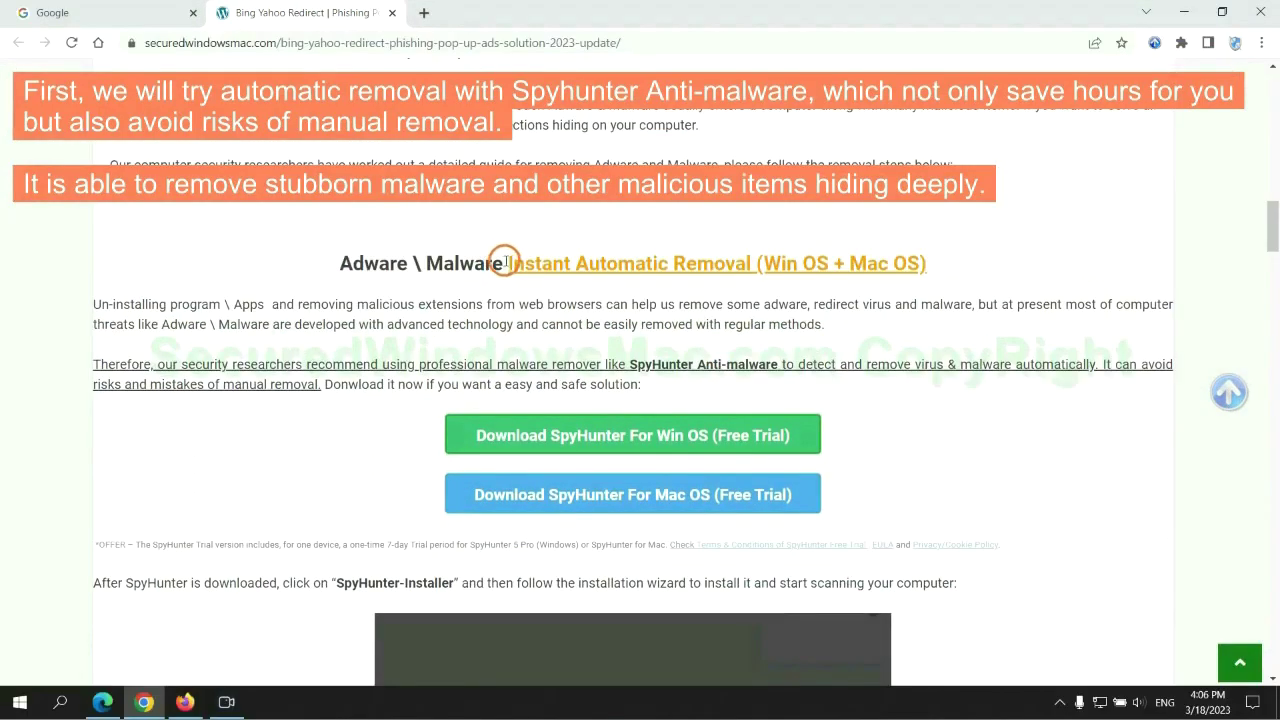
left_click_drag(505, 262, 747, 263)
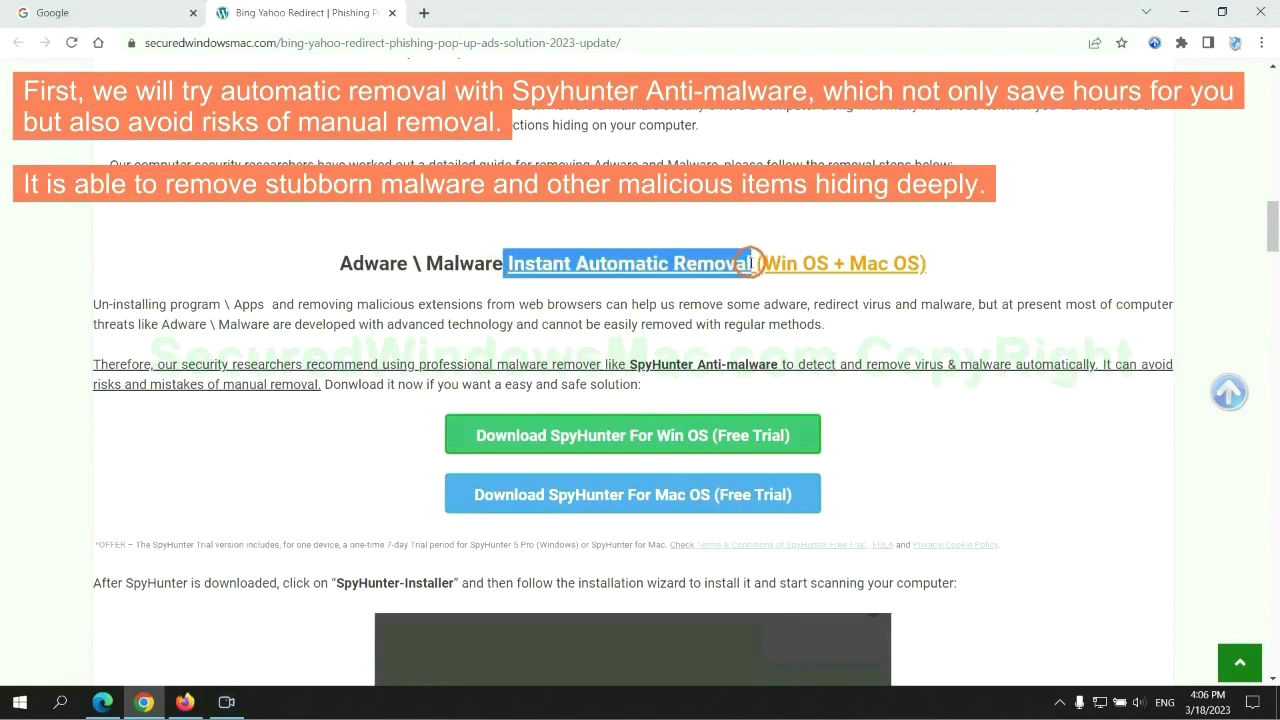
left_click(638, 222)
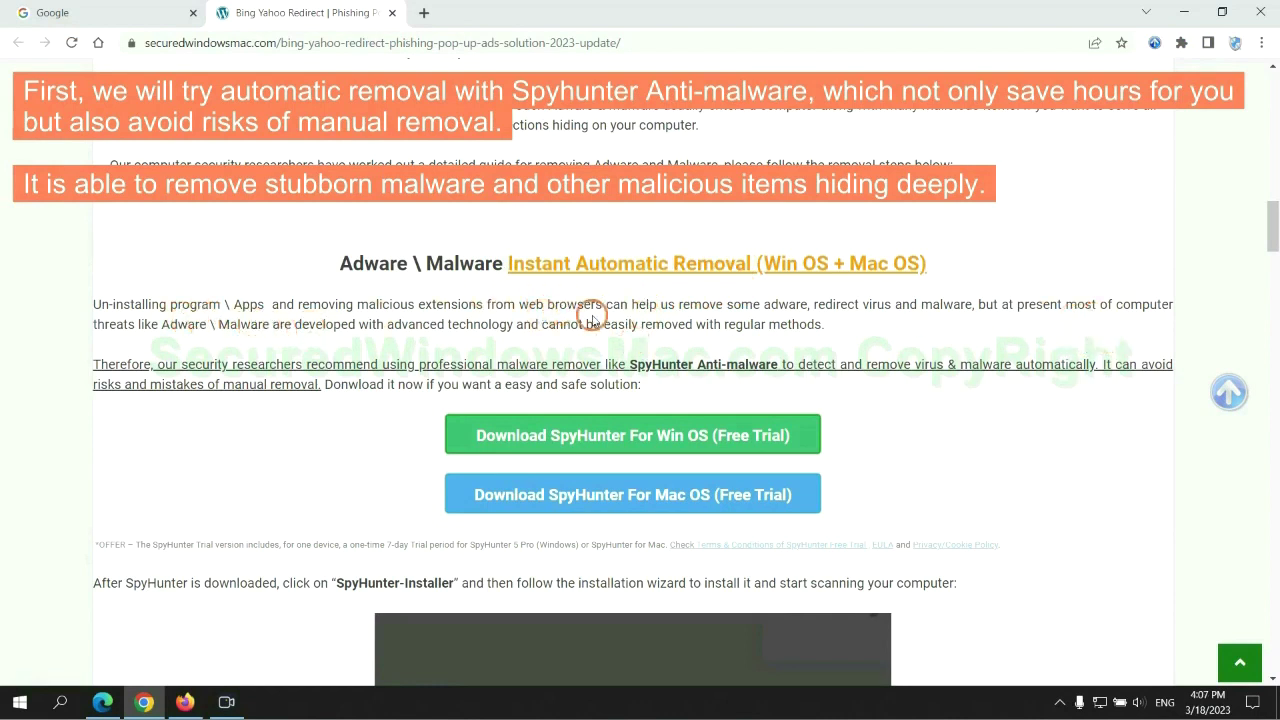
Download the SpyHunter free trial for Win OS from the guide and keep the installer file
scroll(457, 317, "down", 1)
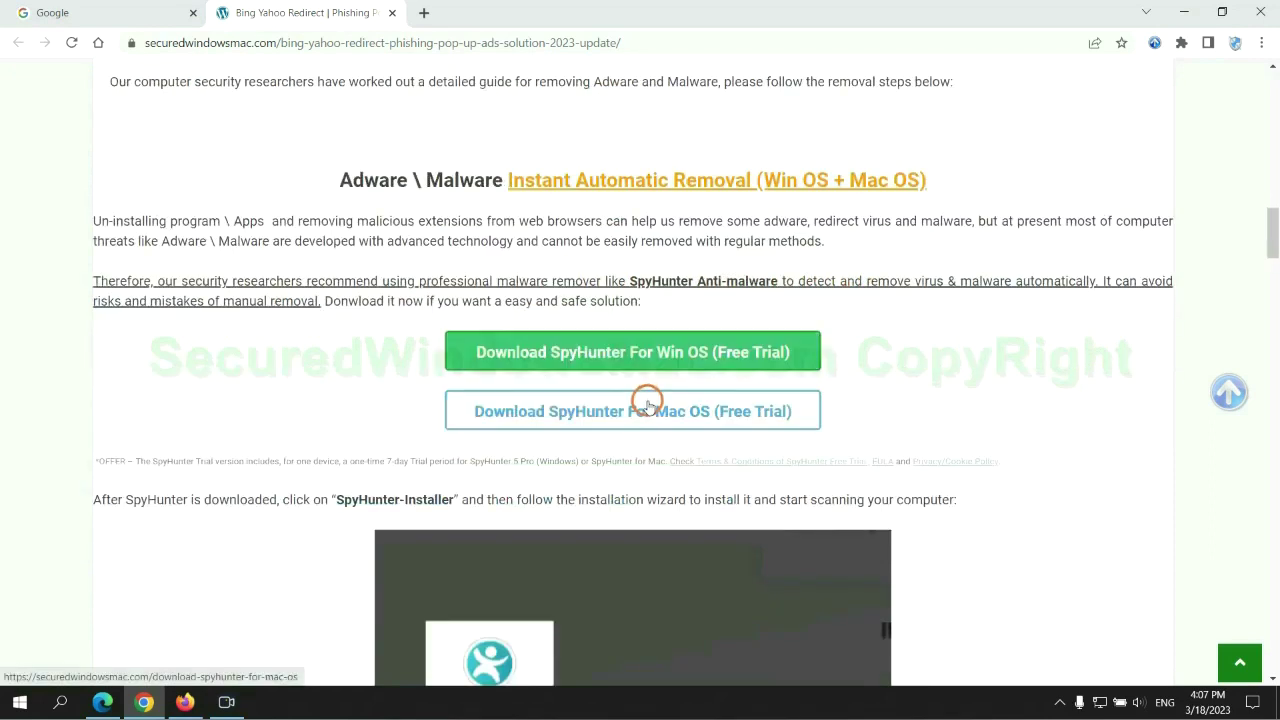
scroll(646, 400, "down", 1)
scroll(630, 350, "down", 1)
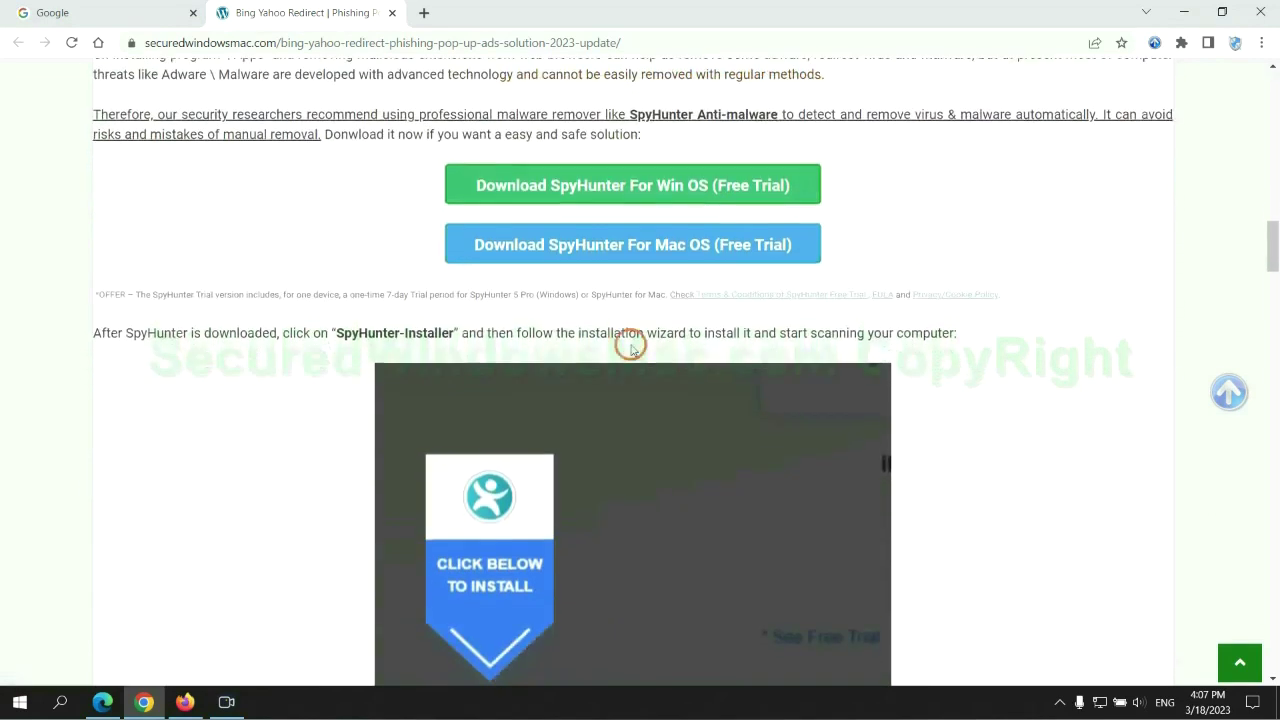
left_click(646, 190)
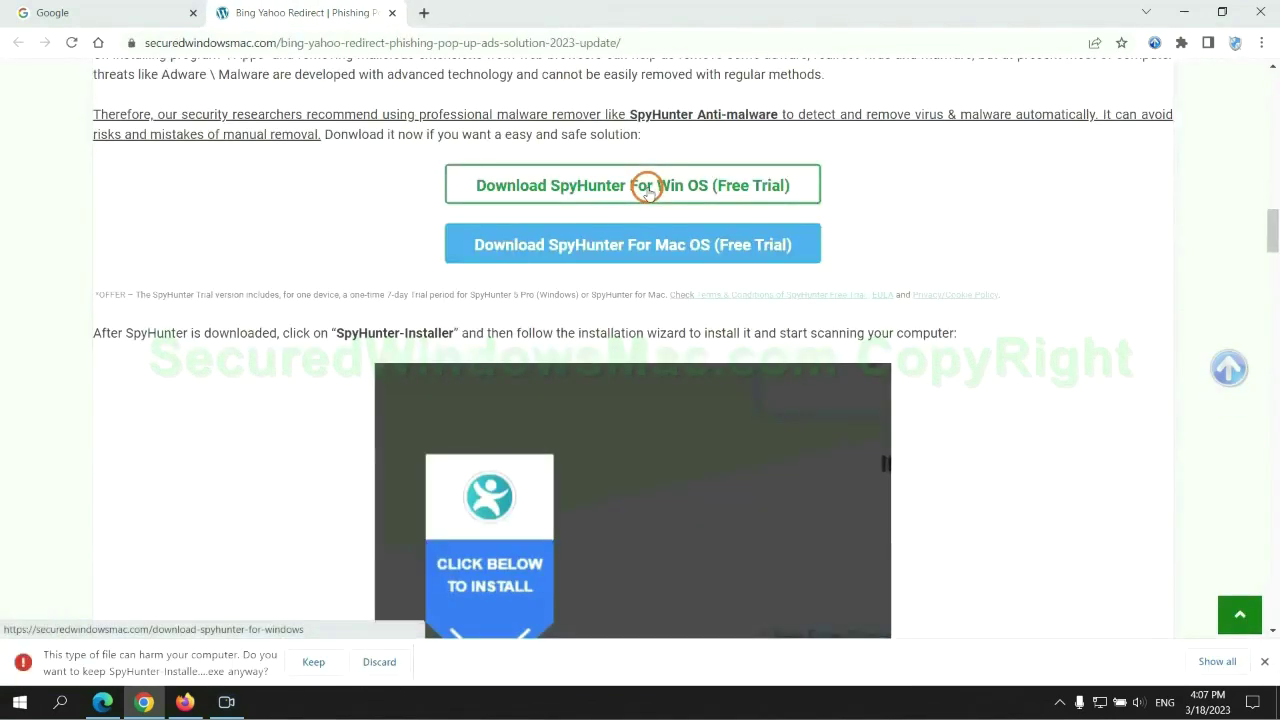
left_click(310, 662)
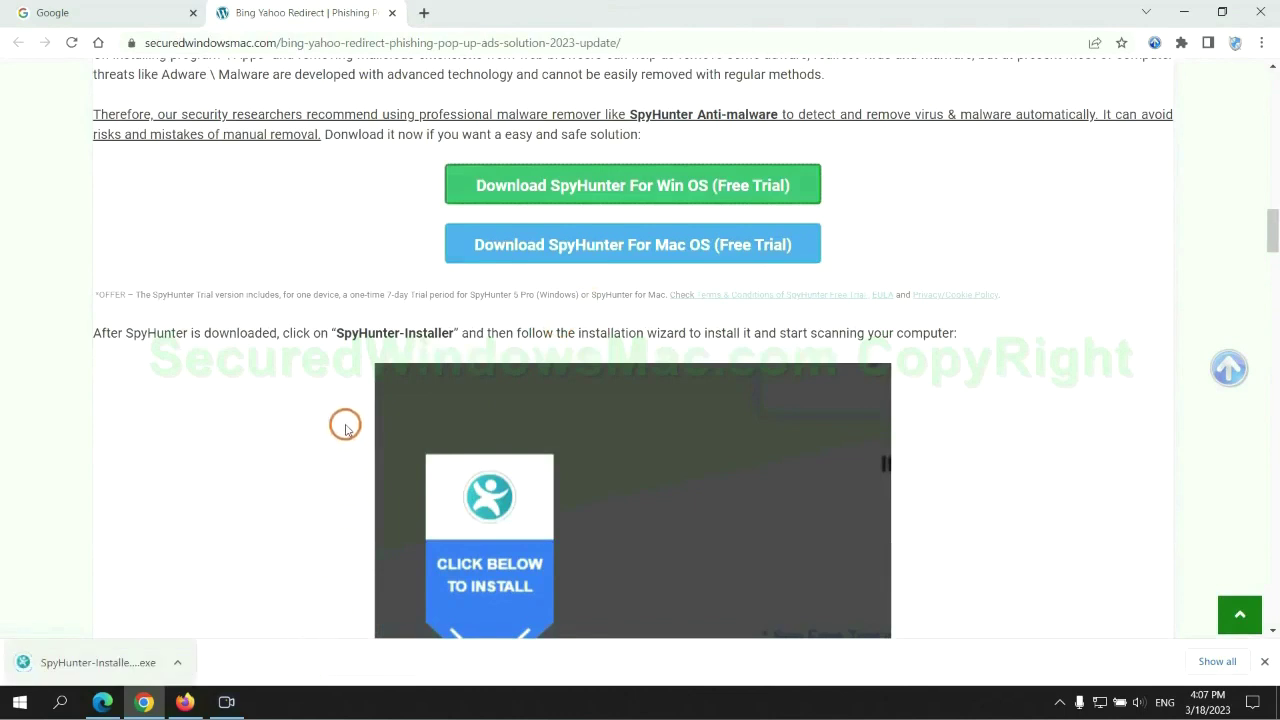
Launch the downloaded SpyHunter installer, continue to the license agreement and accept the EULA and Privacy Policy
left_click(121, 661)
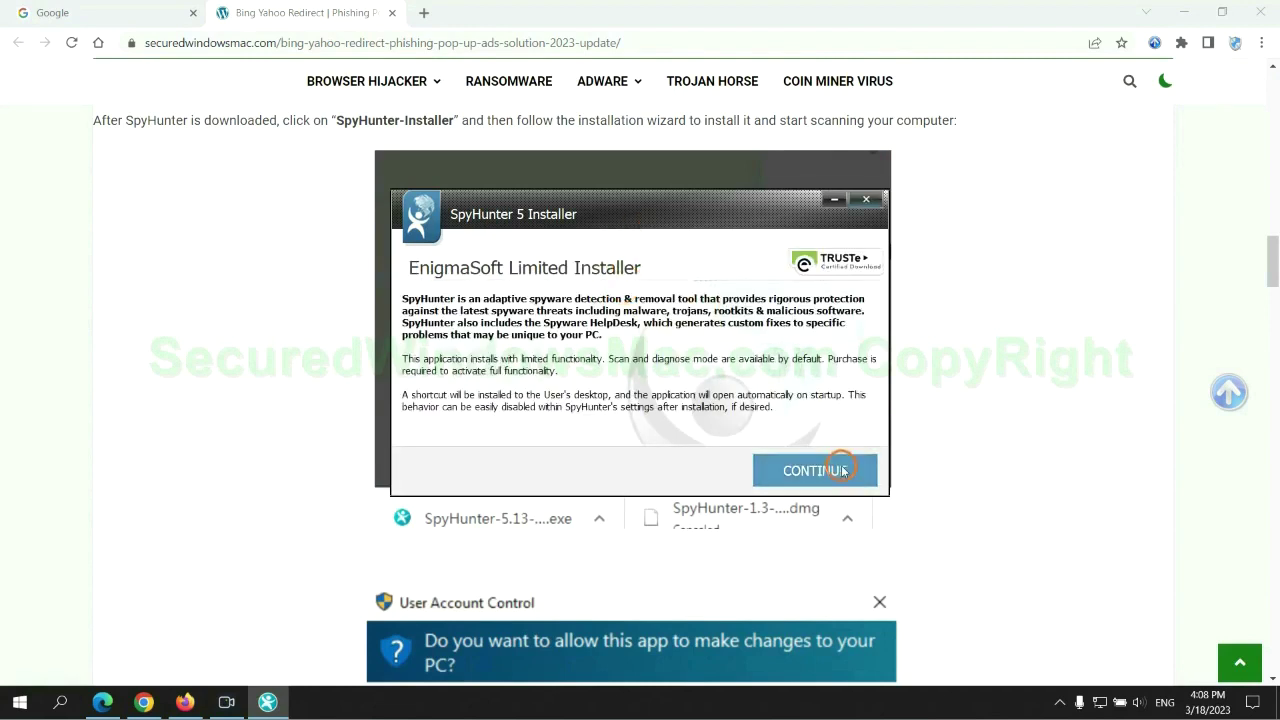
left_click(843, 470)
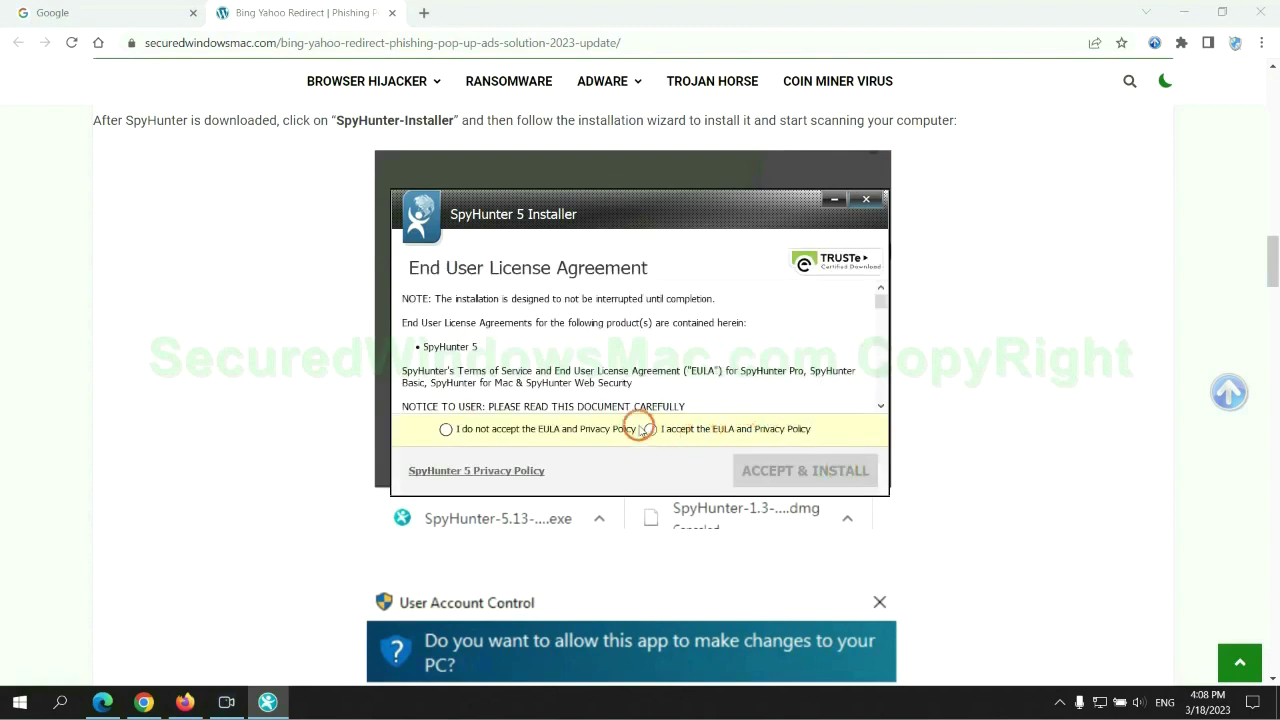
left_click(650, 429)
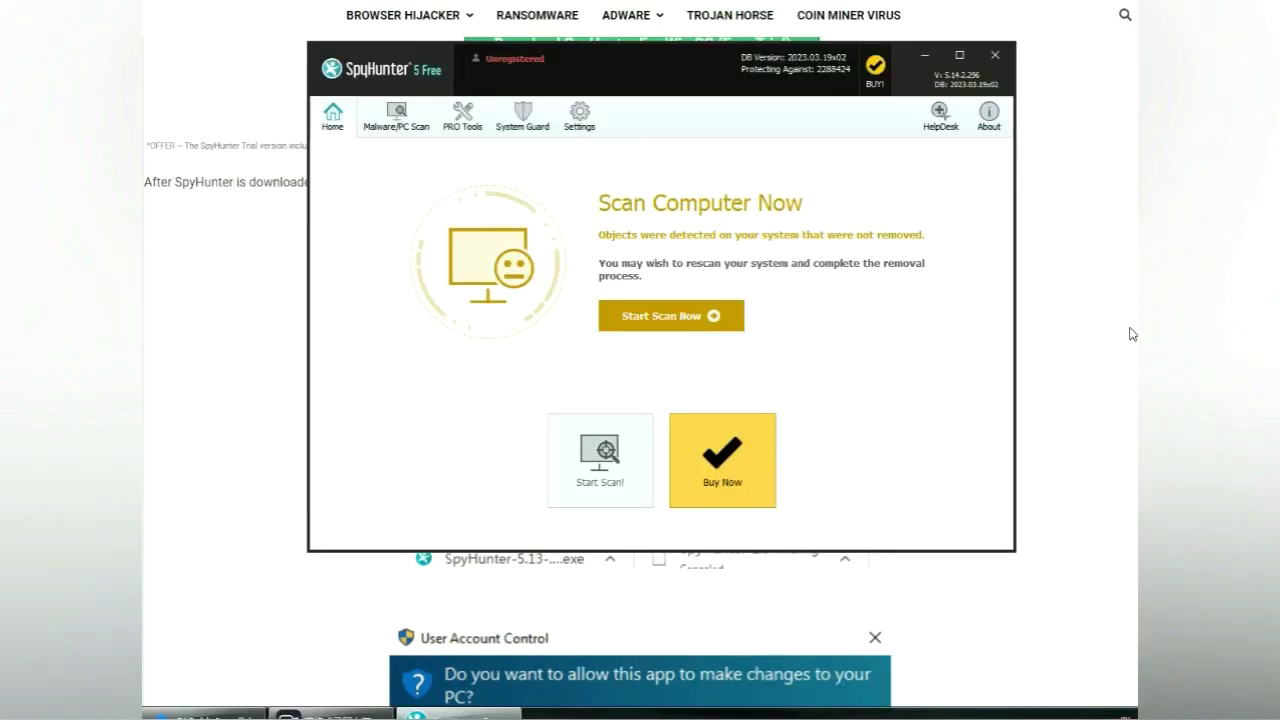
Scan the computer with SpyHunter, proceed with the detected malware objects and choose the 7-day free trial
left_click(735, 316)
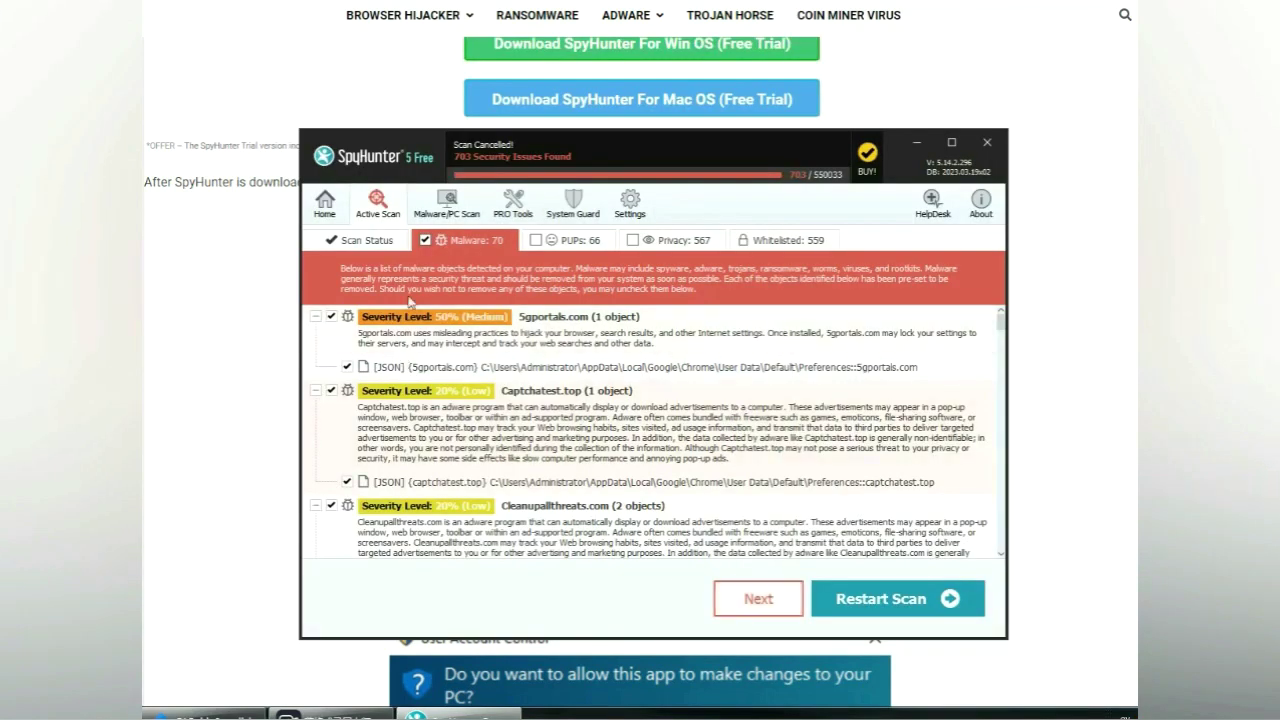
left_click(782, 601)
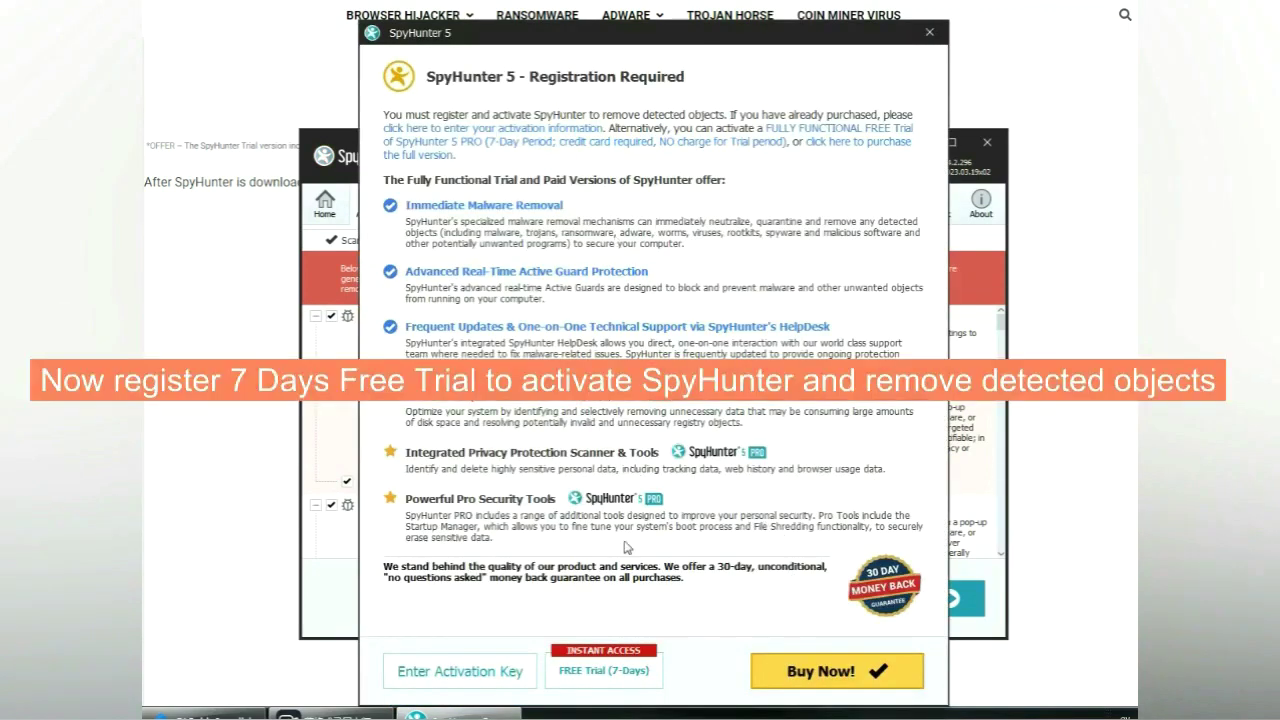
left_click(607, 672)
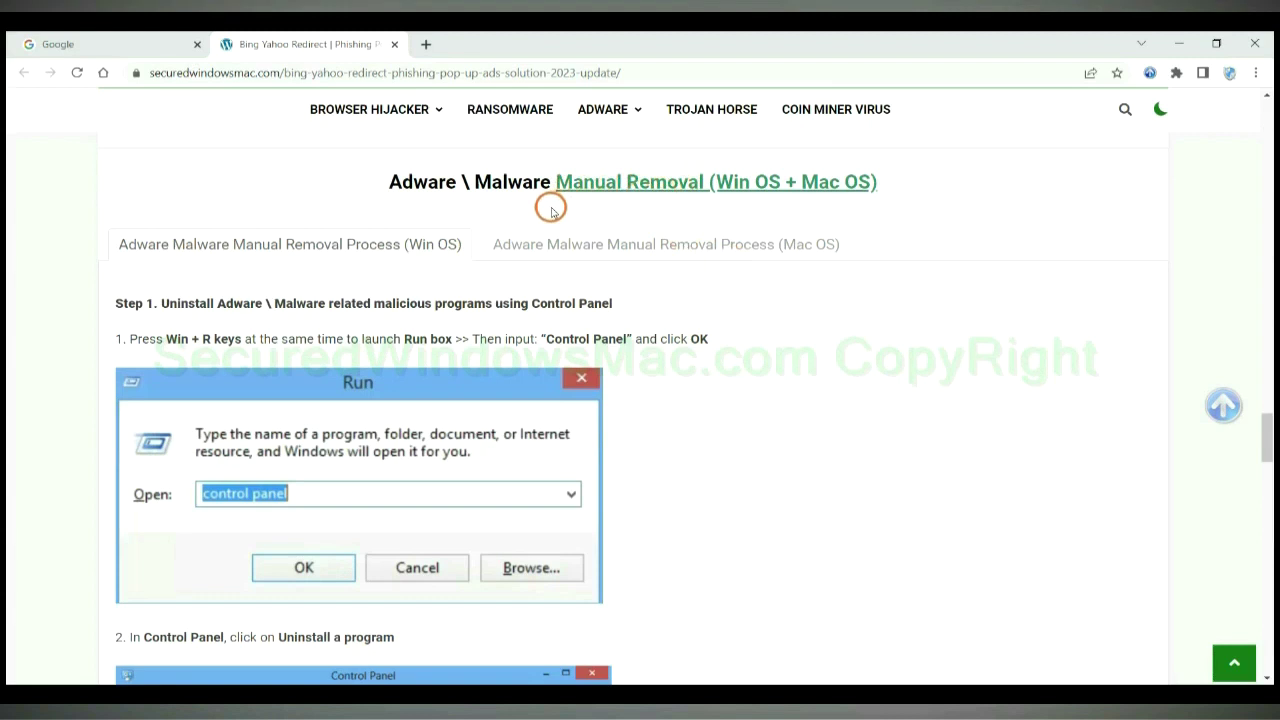
Examine the guide's Manual Removal section and its Win OS Step 1 on uninstalling malicious programs
left_click_drag(716, 184, 780, 183)
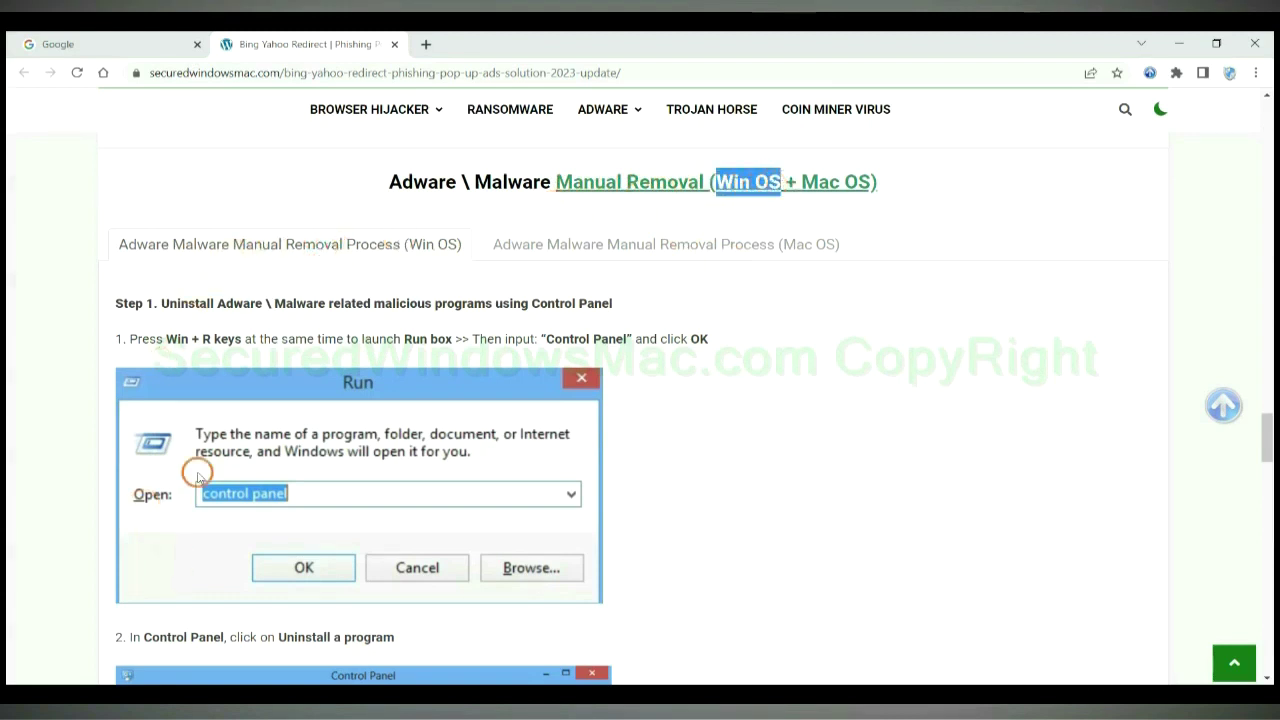
left_click_drag(801, 183, 868, 182)
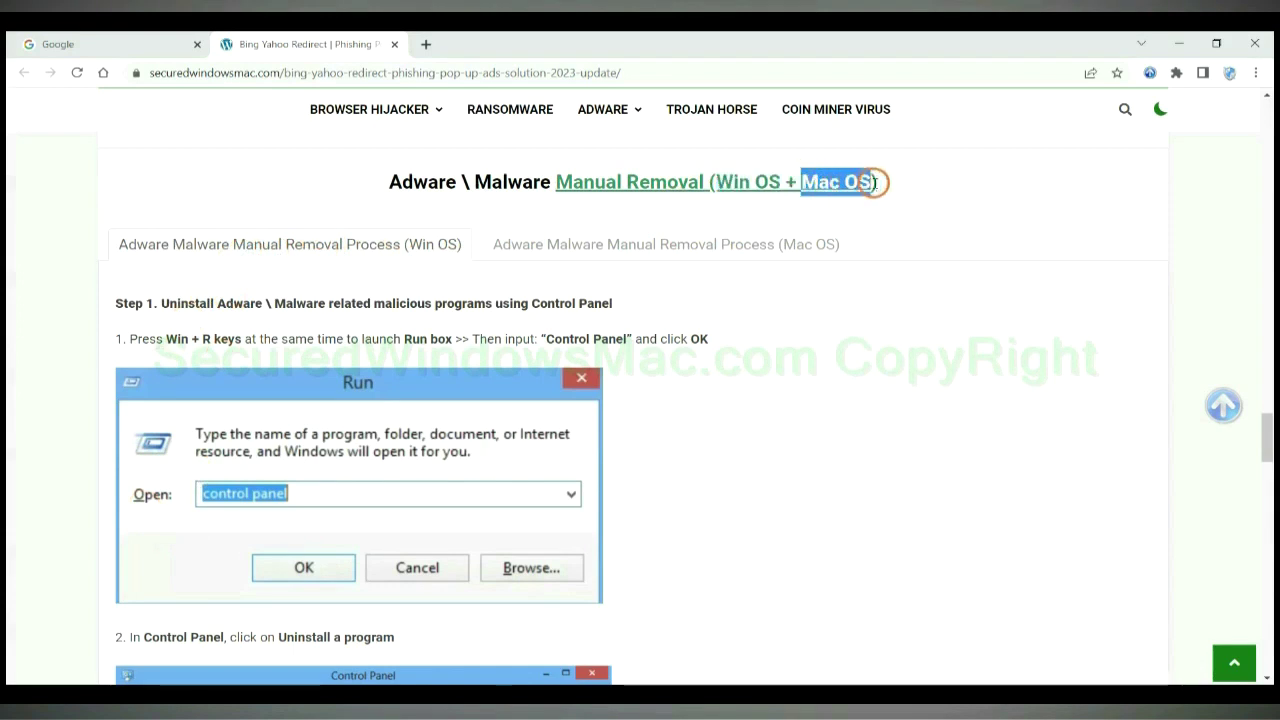
left_click(656, 241)
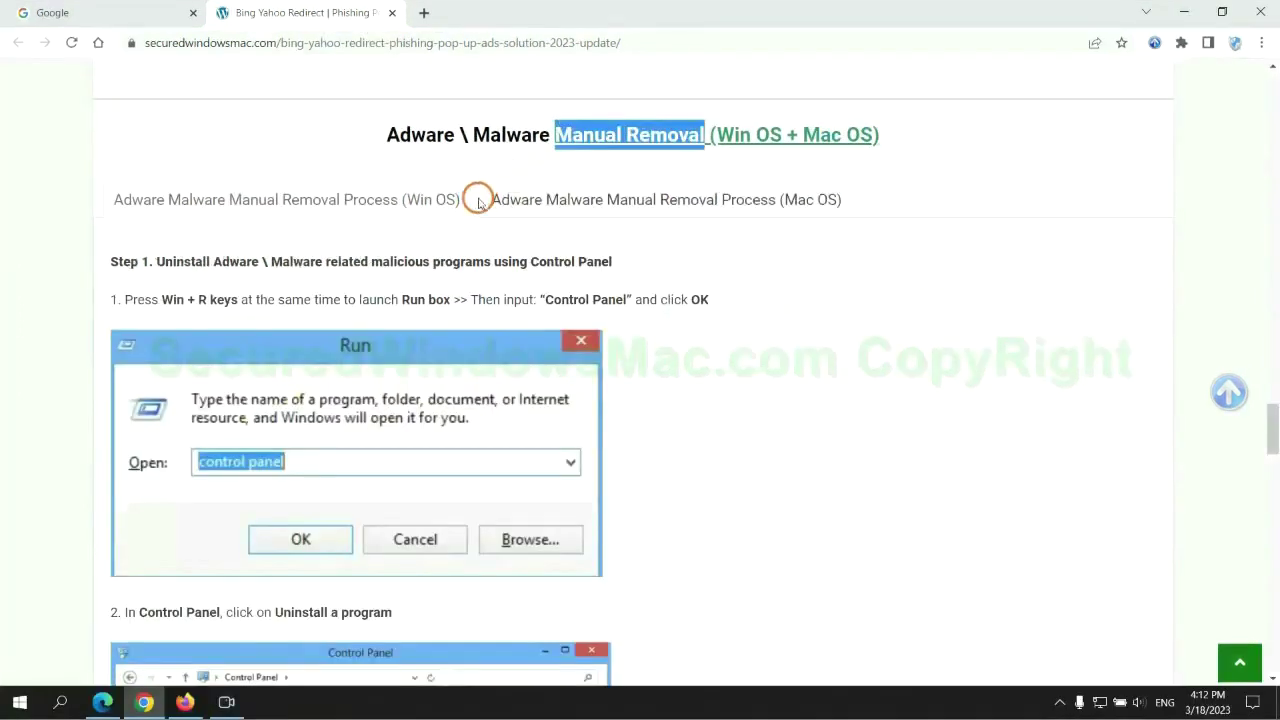
scroll(477, 349, "up", 2)
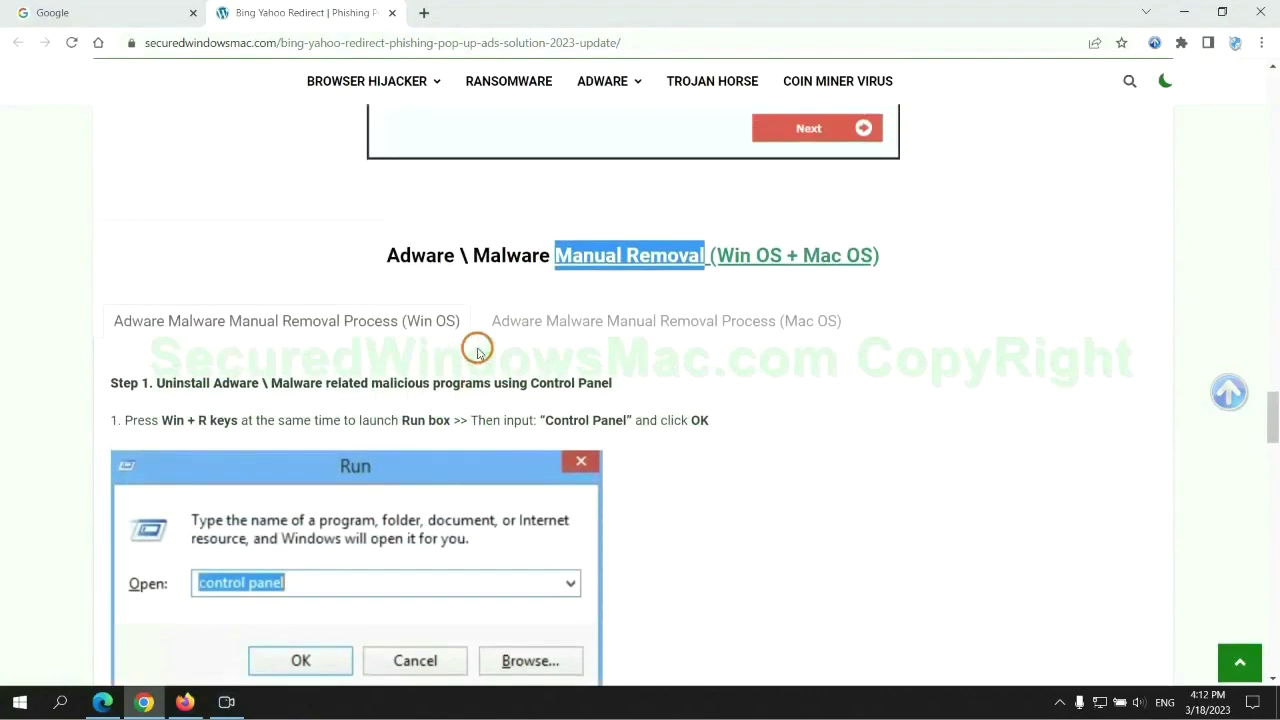
scroll(403, 331, "down", 2)
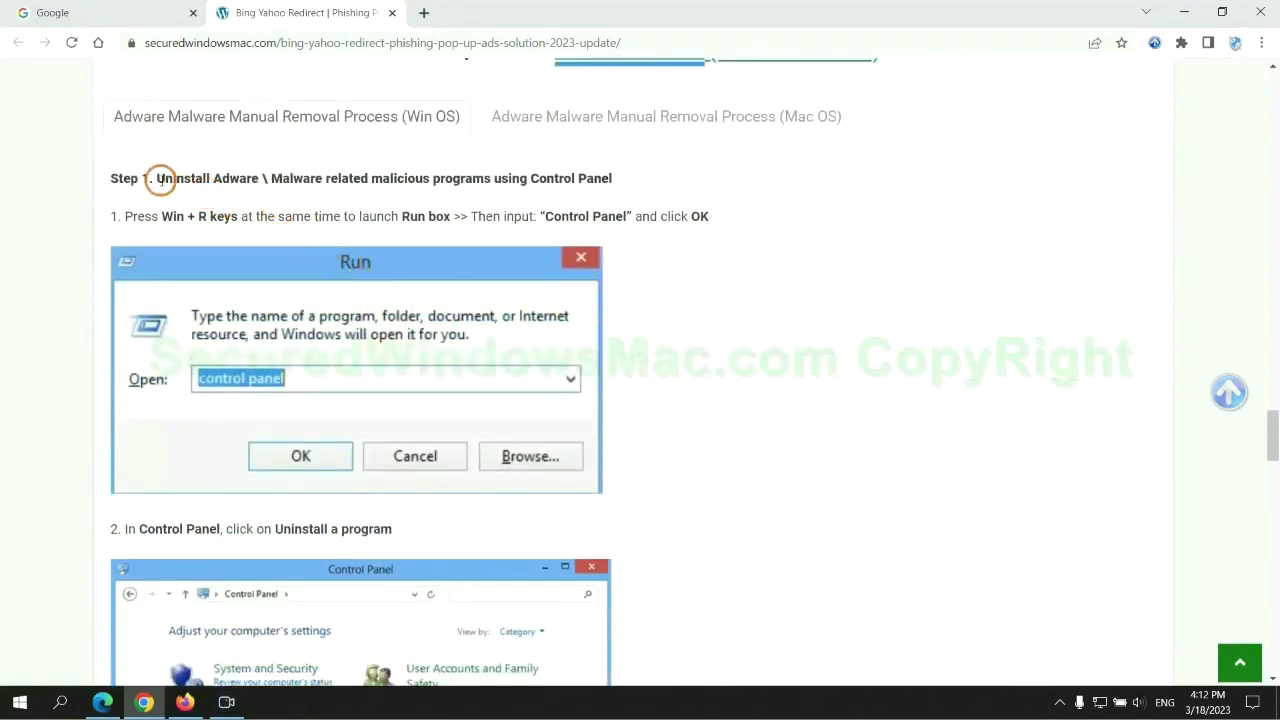
left_click_drag(174, 182, 490, 184)
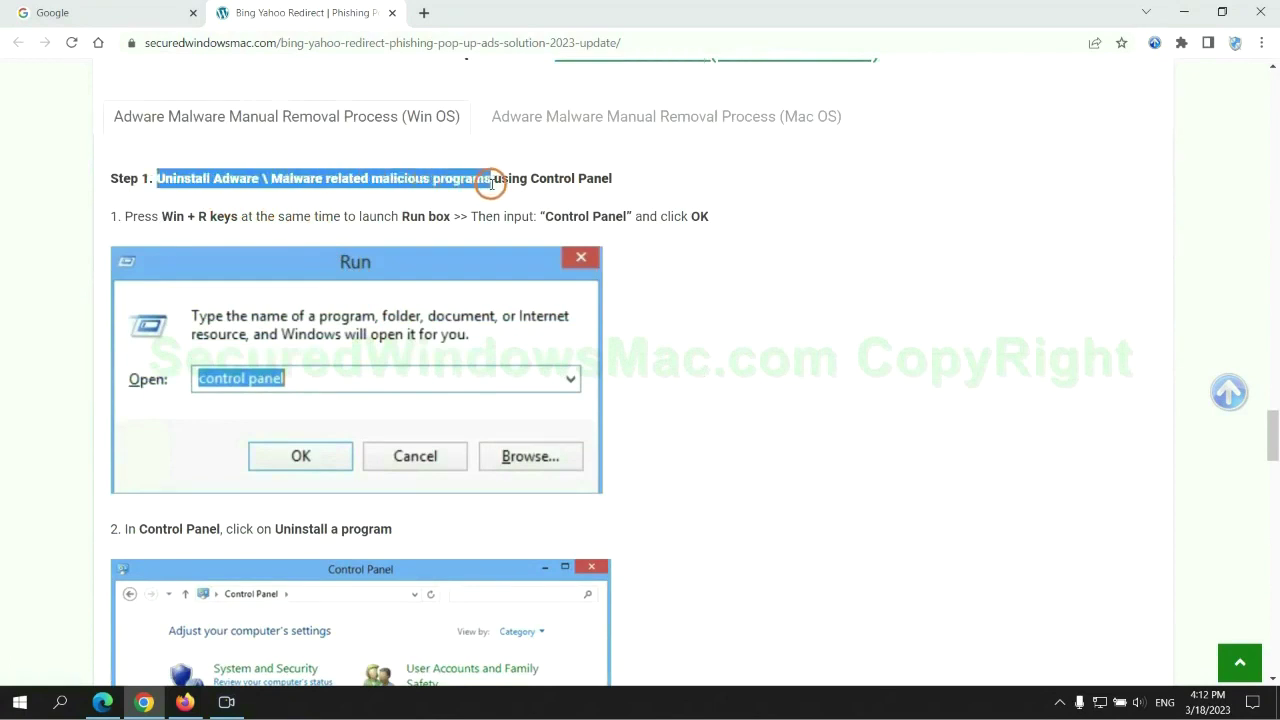
left_click(851, 264)
scroll(797, 264, "down", 2)
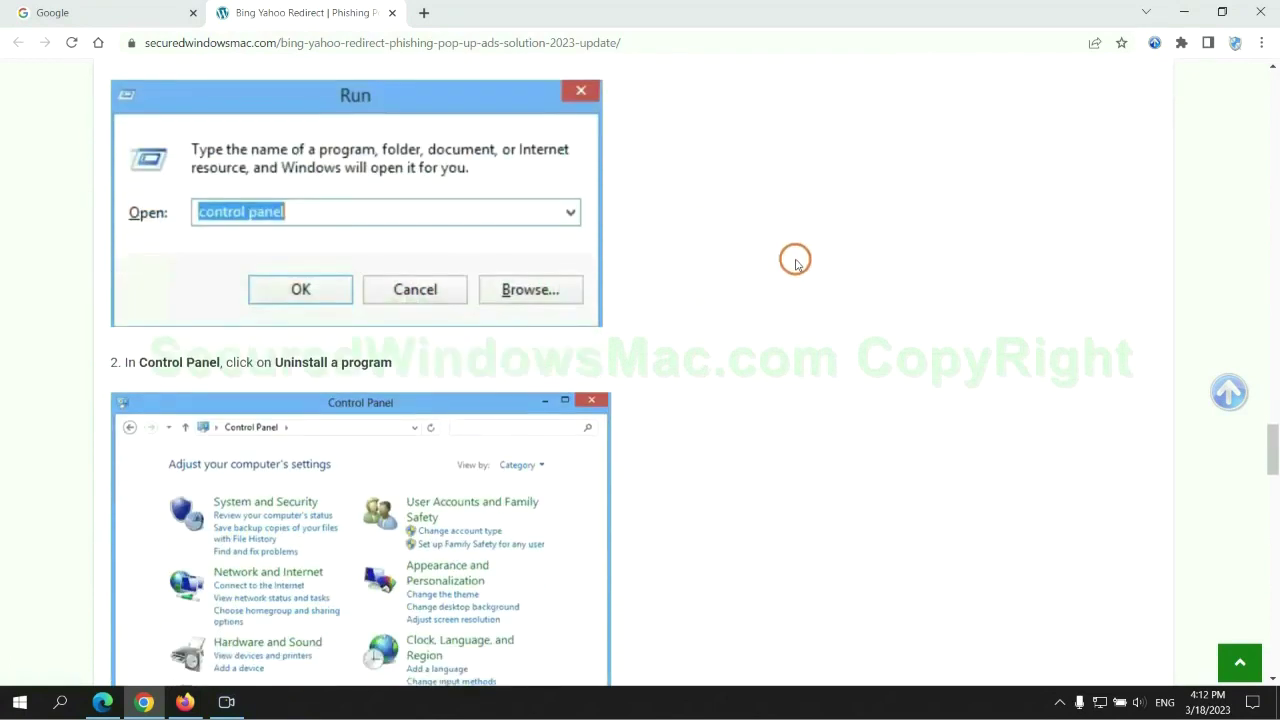
Open the Control Panel by running "control panel" from the Windows Run dialog
key("super+r")
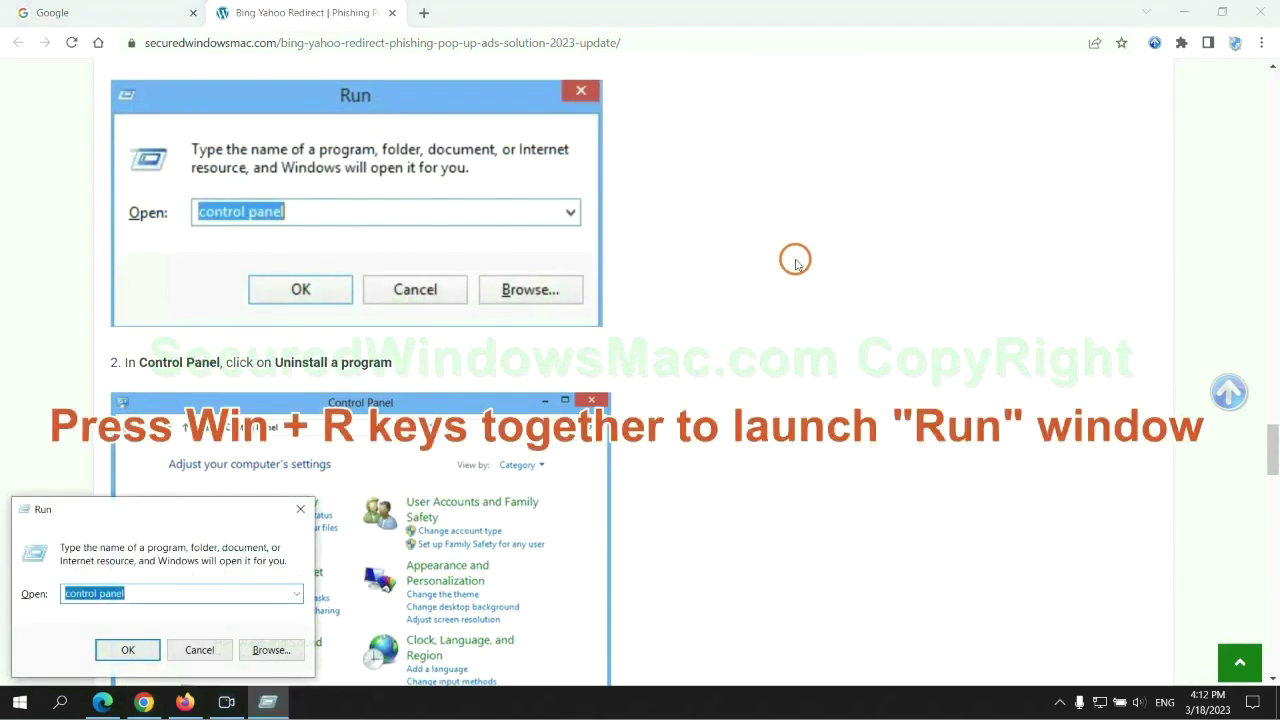
type("control")
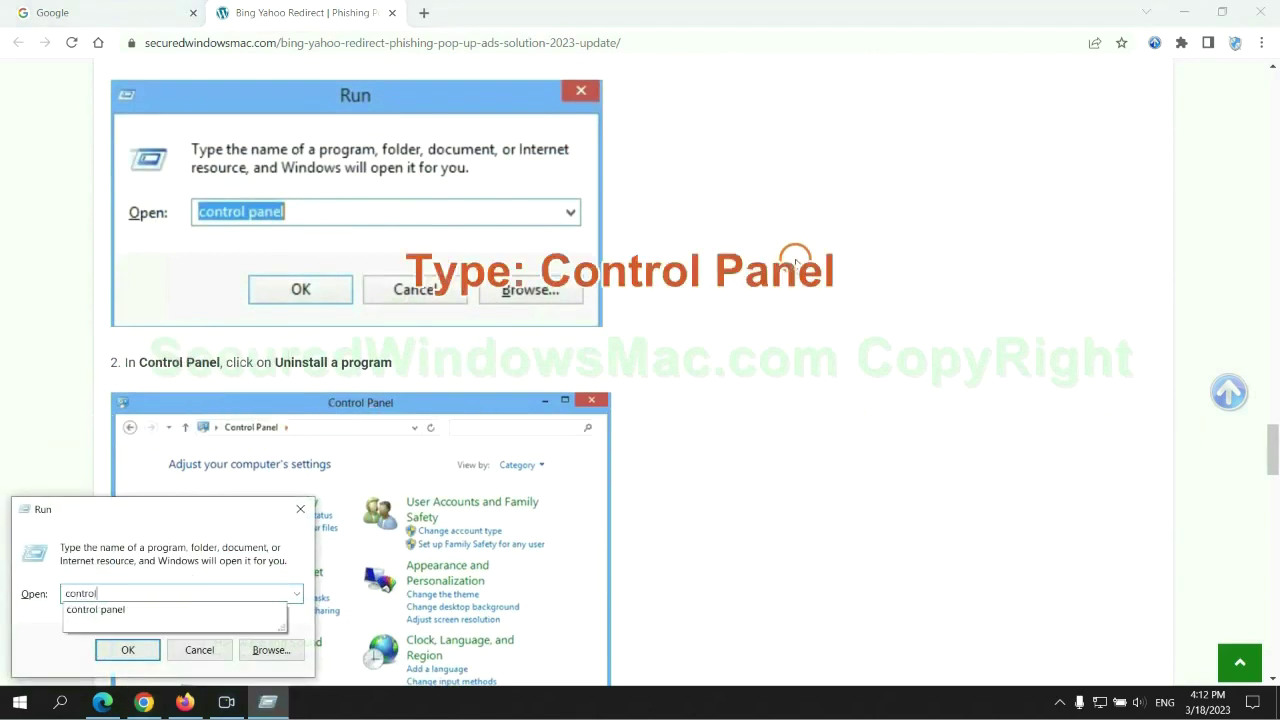
type(" panel")
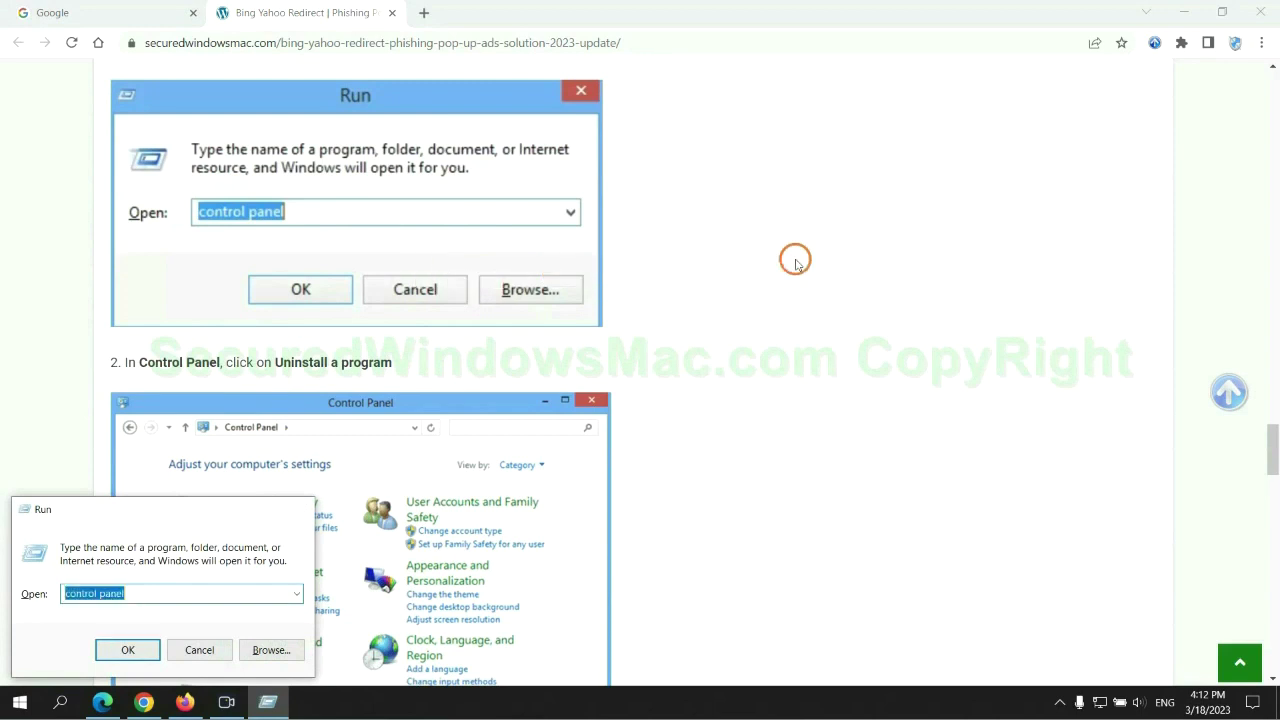
key("Return")
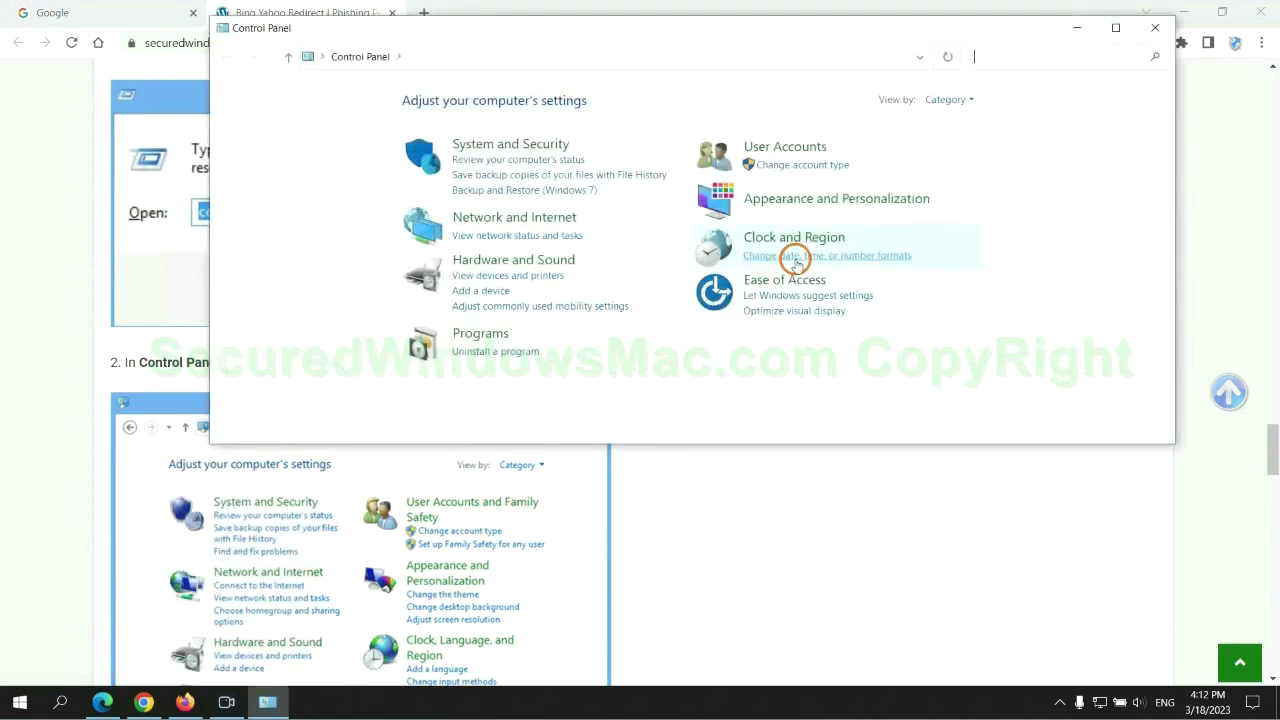
Open the list of installed programs, bring up the Uninstall/Change option for Lantern, and close the window
left_click(505, 351)
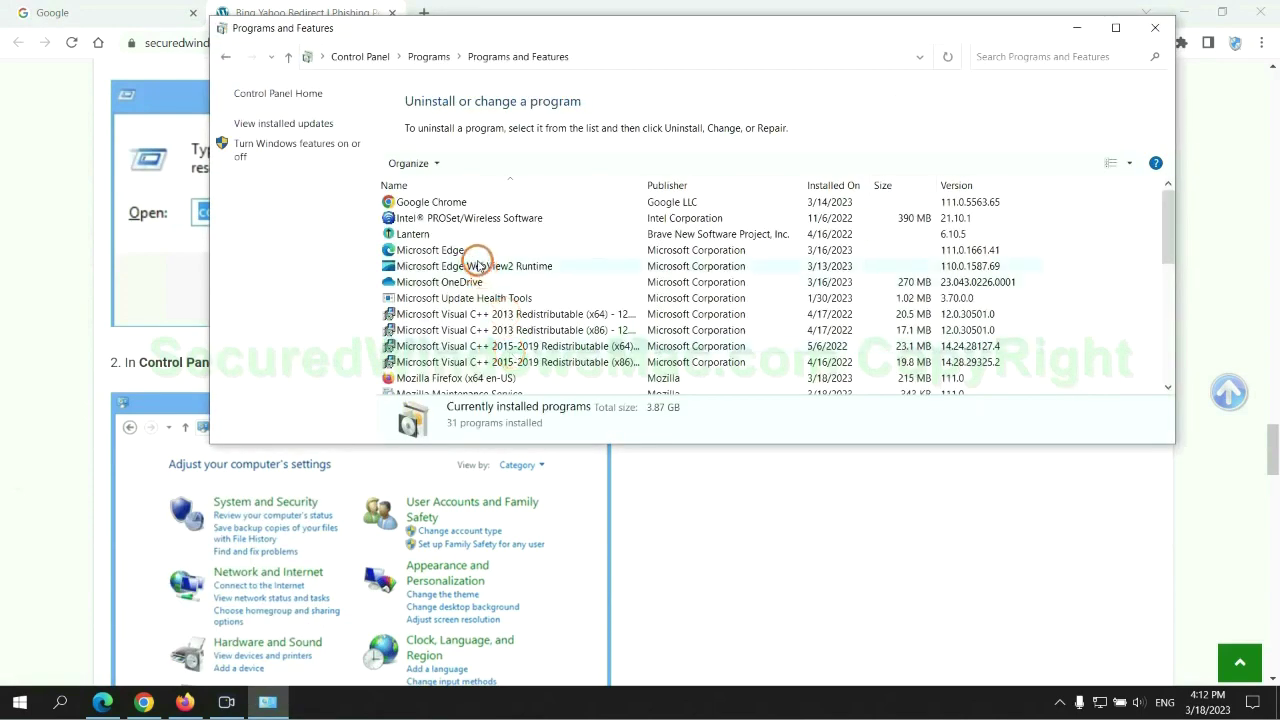
right_click(440, 240)
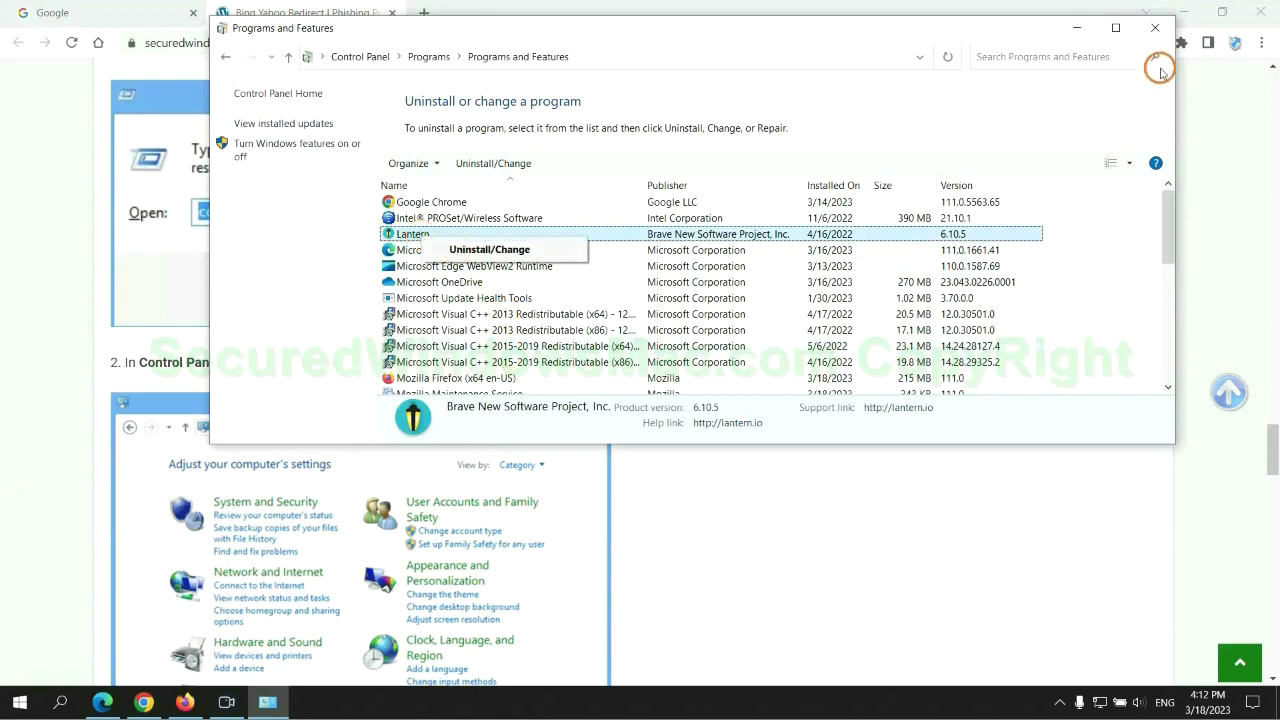
left_click(1153, 28)
left_click(1153, 28)
Review the guide's Step 2 on malicious browser extensions, then switch to Microsoft Edge and open its extension management page
scroll(376, 428, "down", 6)
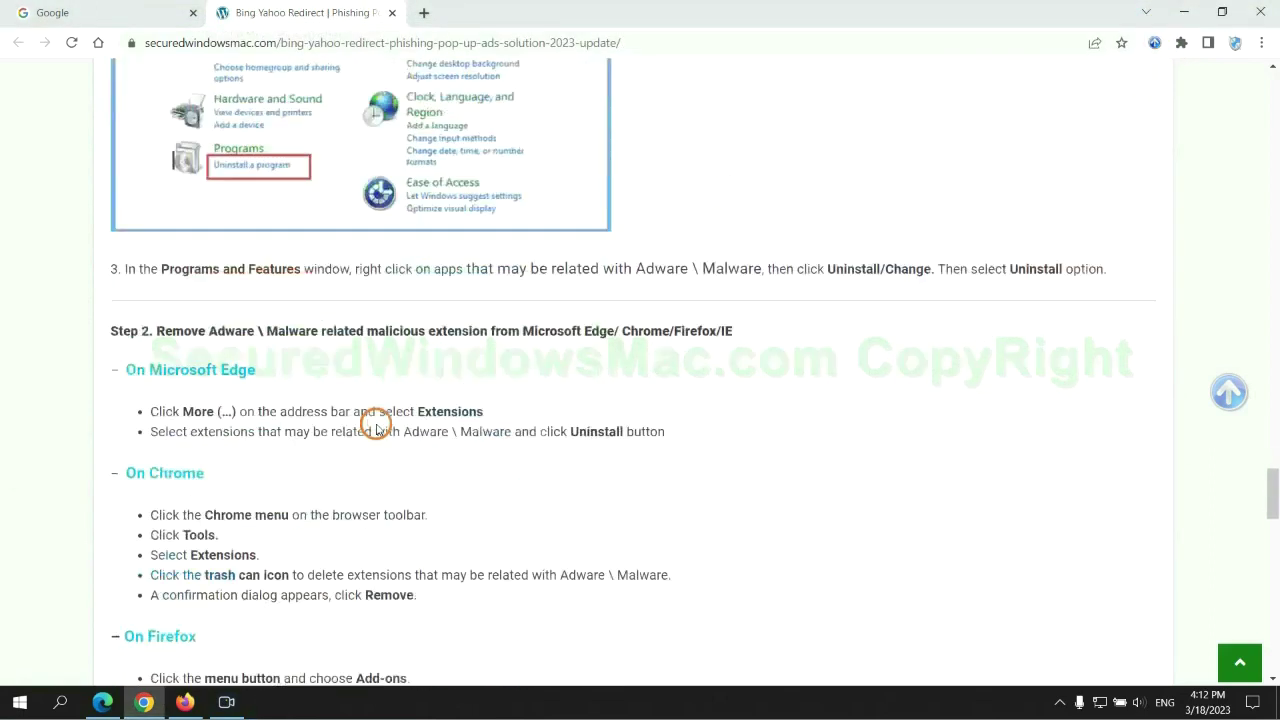
left_click_drag(362, 292, 493, 292)
left_click(493, 292)
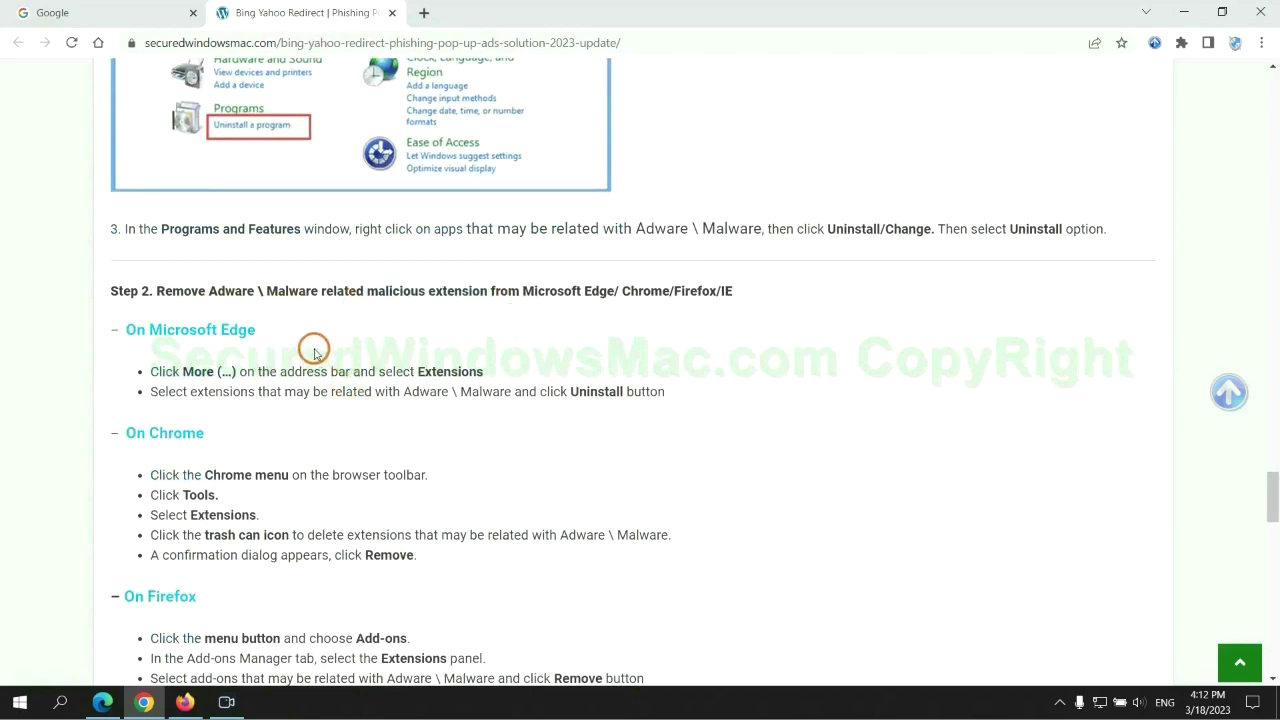
left_click(106, 700)
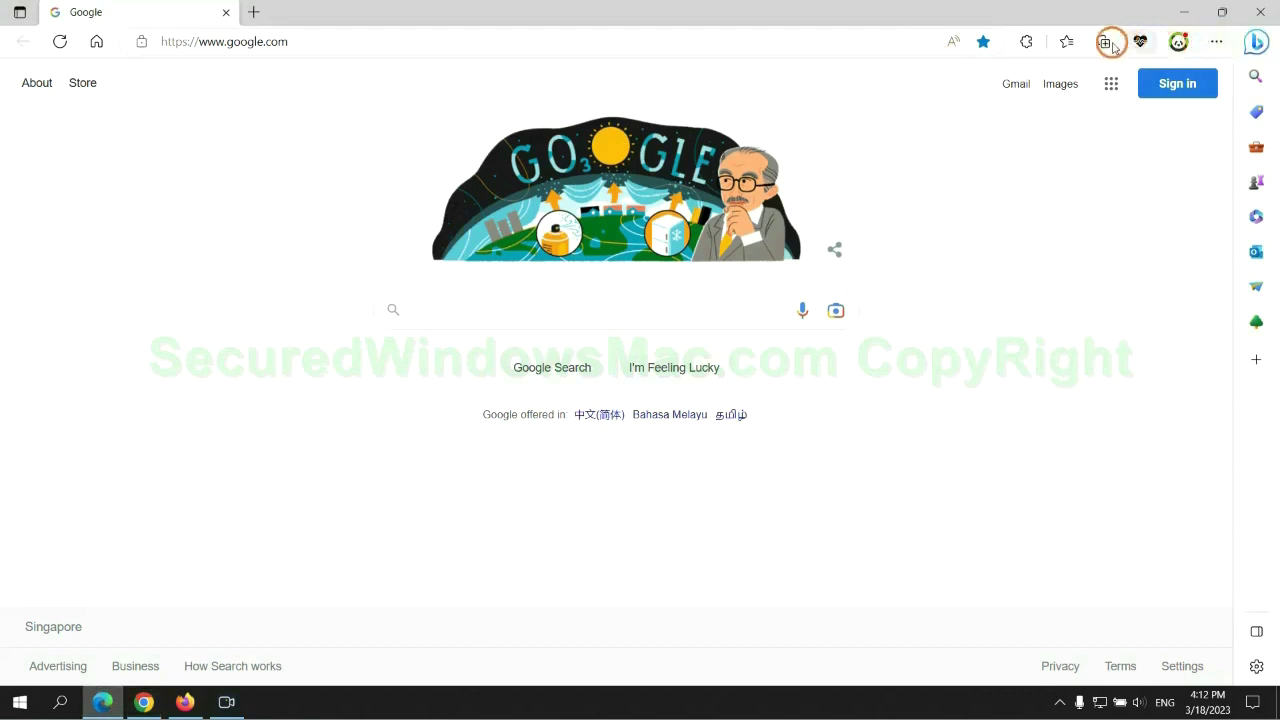
left_click(1061, 43)
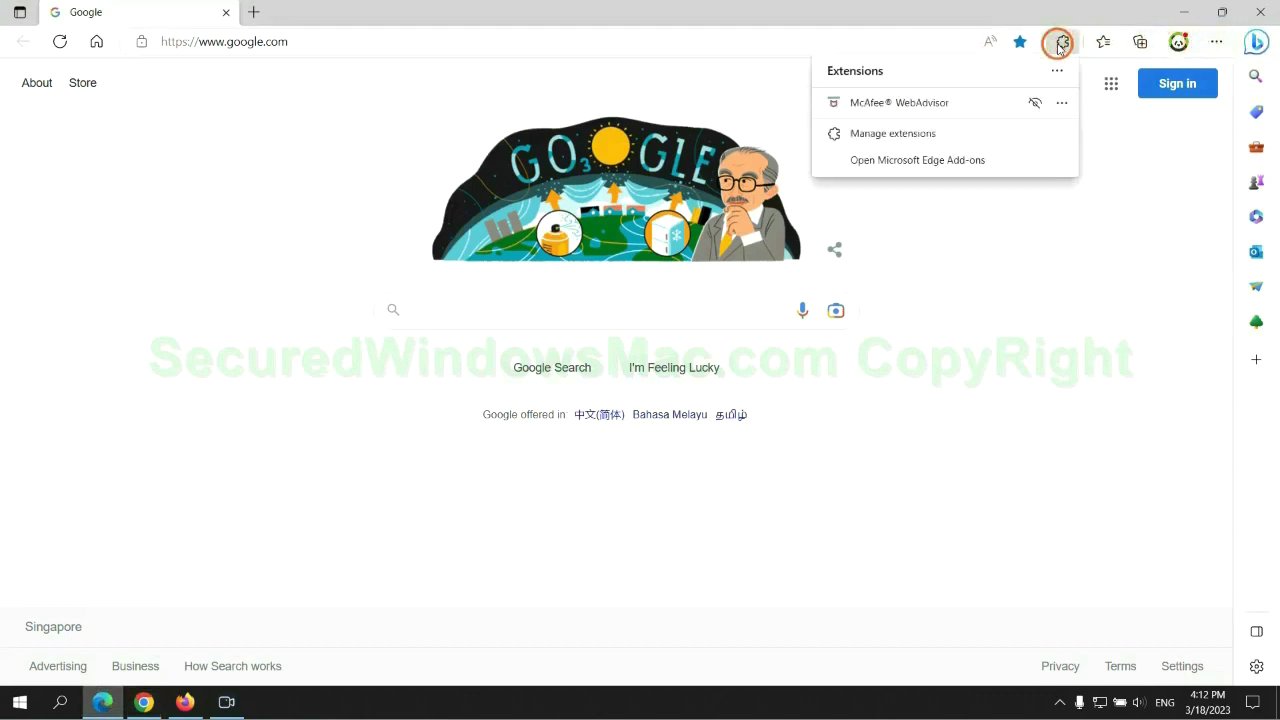
left_click(886, 132)
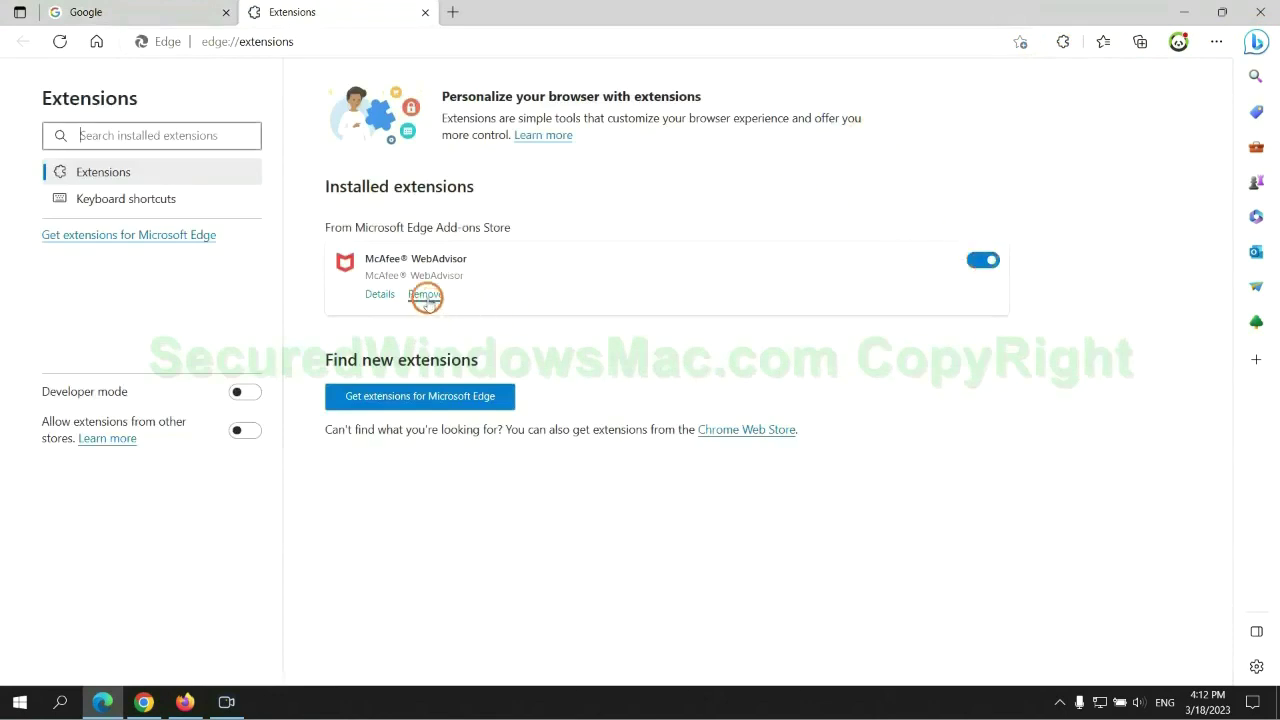
Remove the McAfee WebAdvisor extension from Microsoft Edge and close the Extensions page
left_click(426, 296)
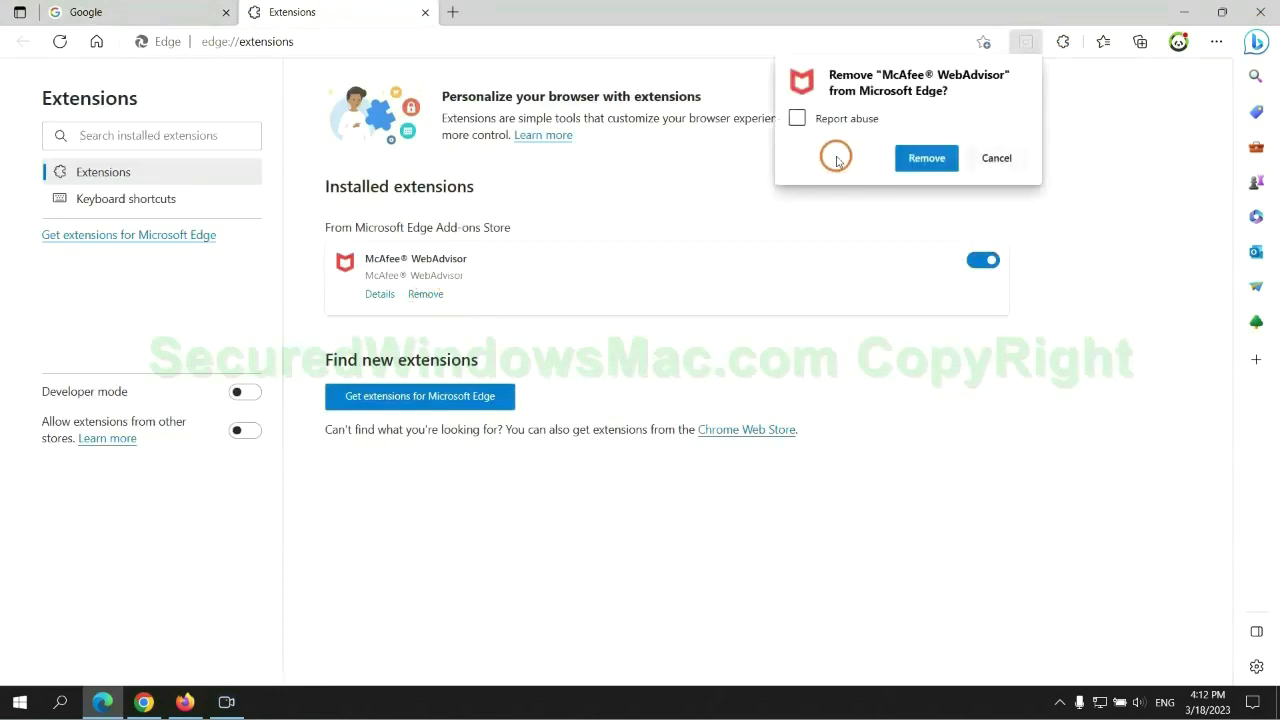
left_click(921, 158)
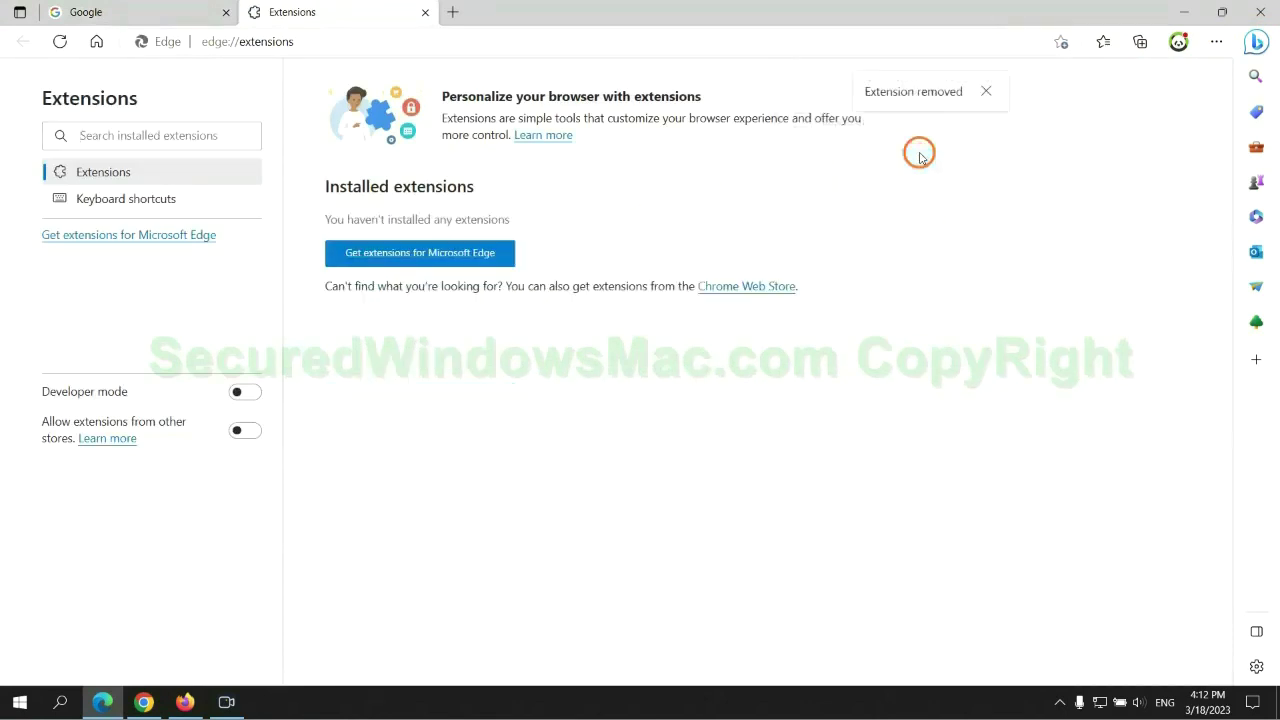
left_click(425, 13)
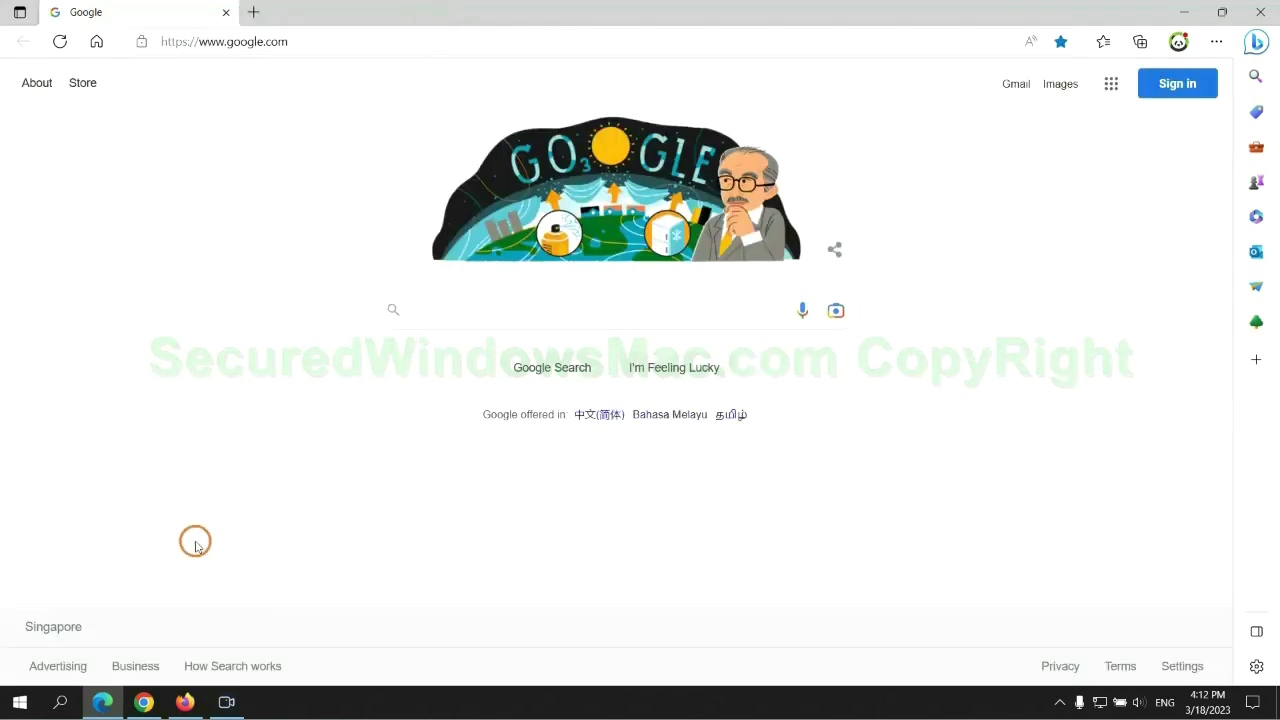
Switch to Chrome, remove the Ecosia extension, and close the Ecosia feedback page
left_click(150, 704)
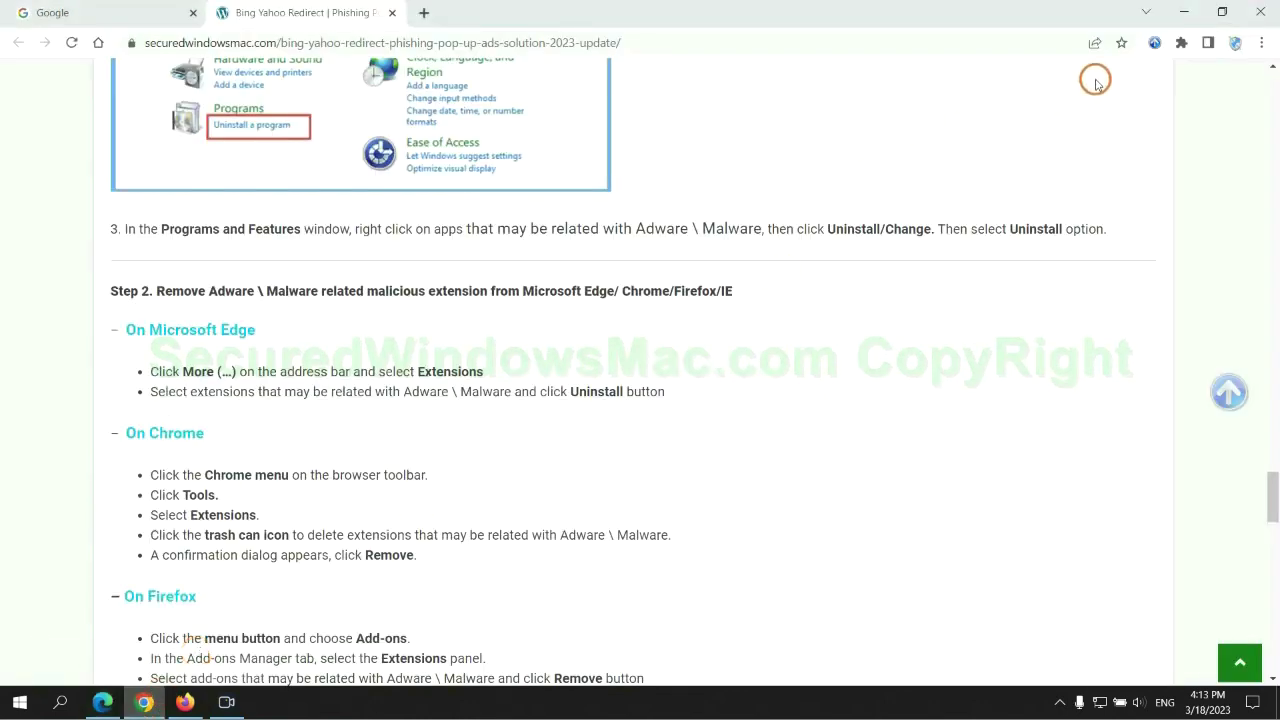
left_click(1181, 43)
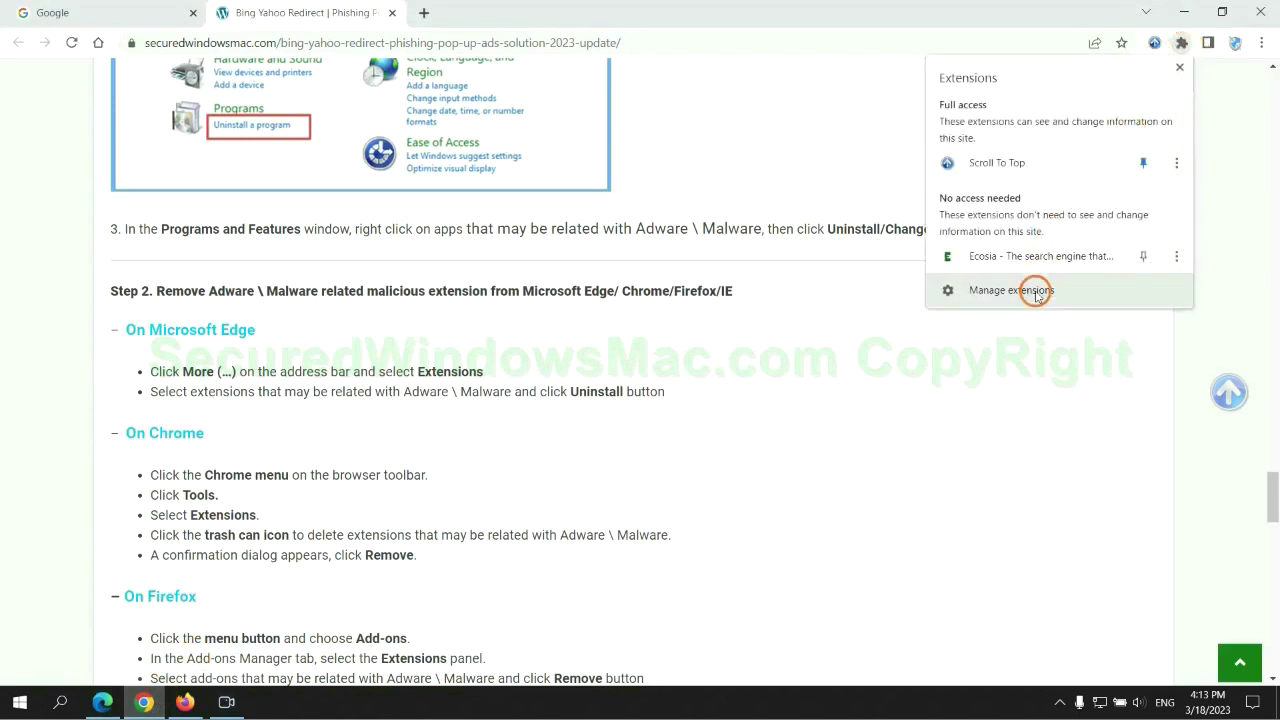
left_click(1042, 292)
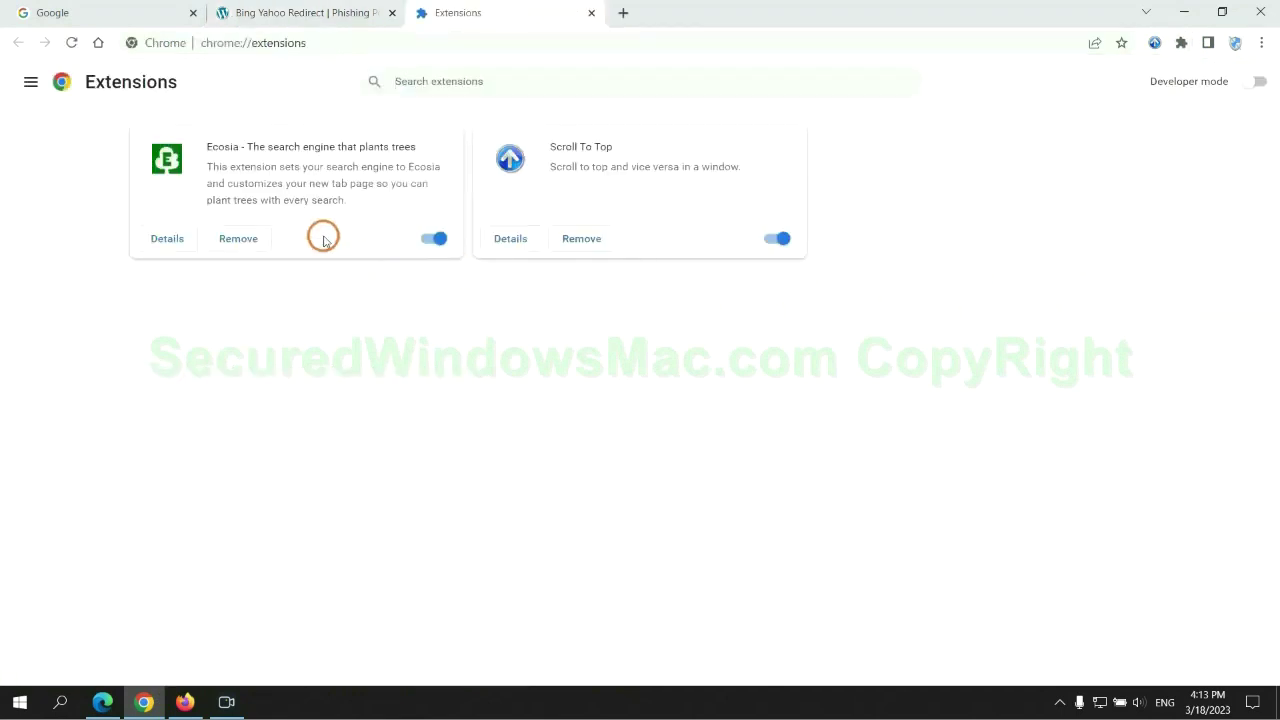
left_click(238, 238)
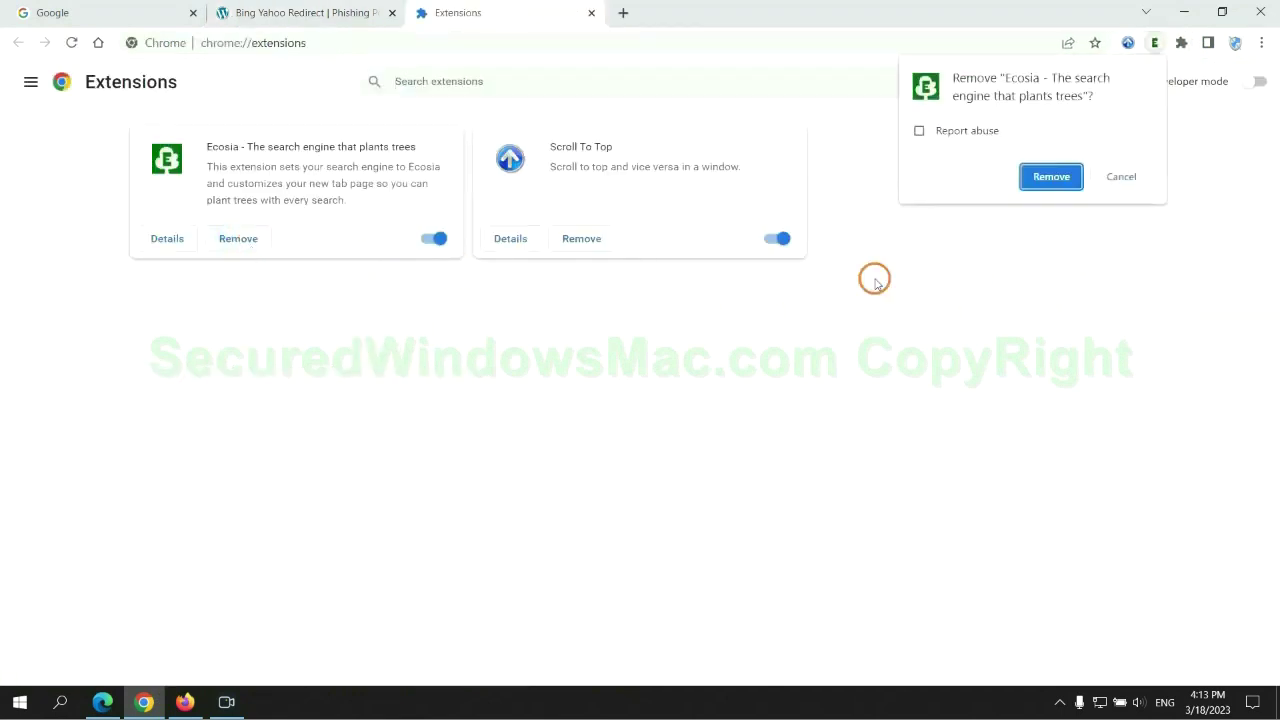
left_click(1060, 176)
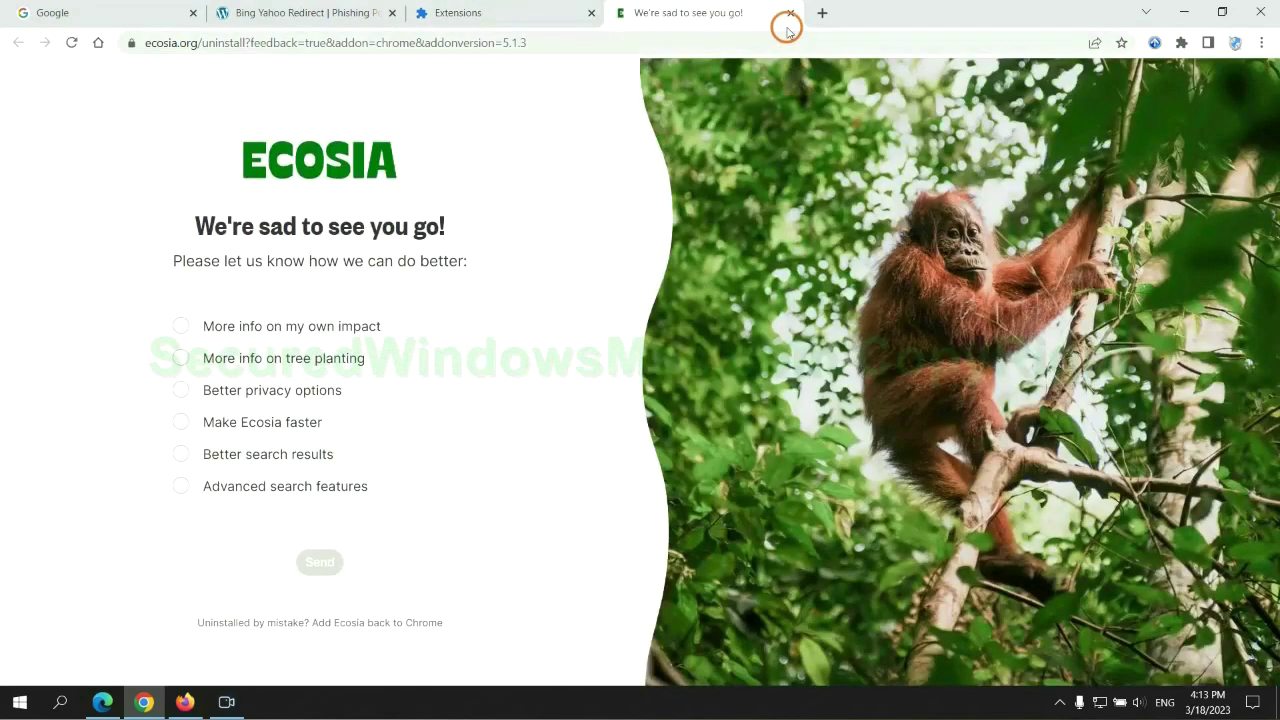
left_click(790, 13)
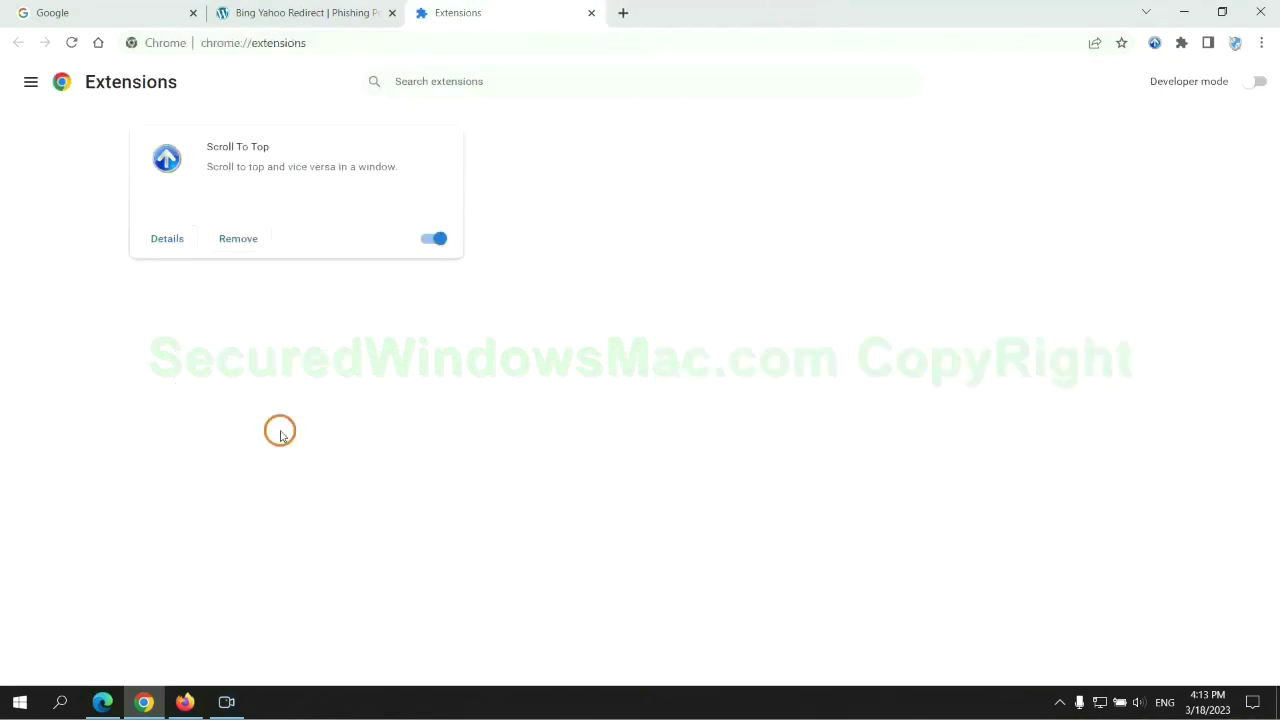
Switch to Firefox and remove the Enhancer for YouTube extension through its add-ons management page
left_click(186, 701)
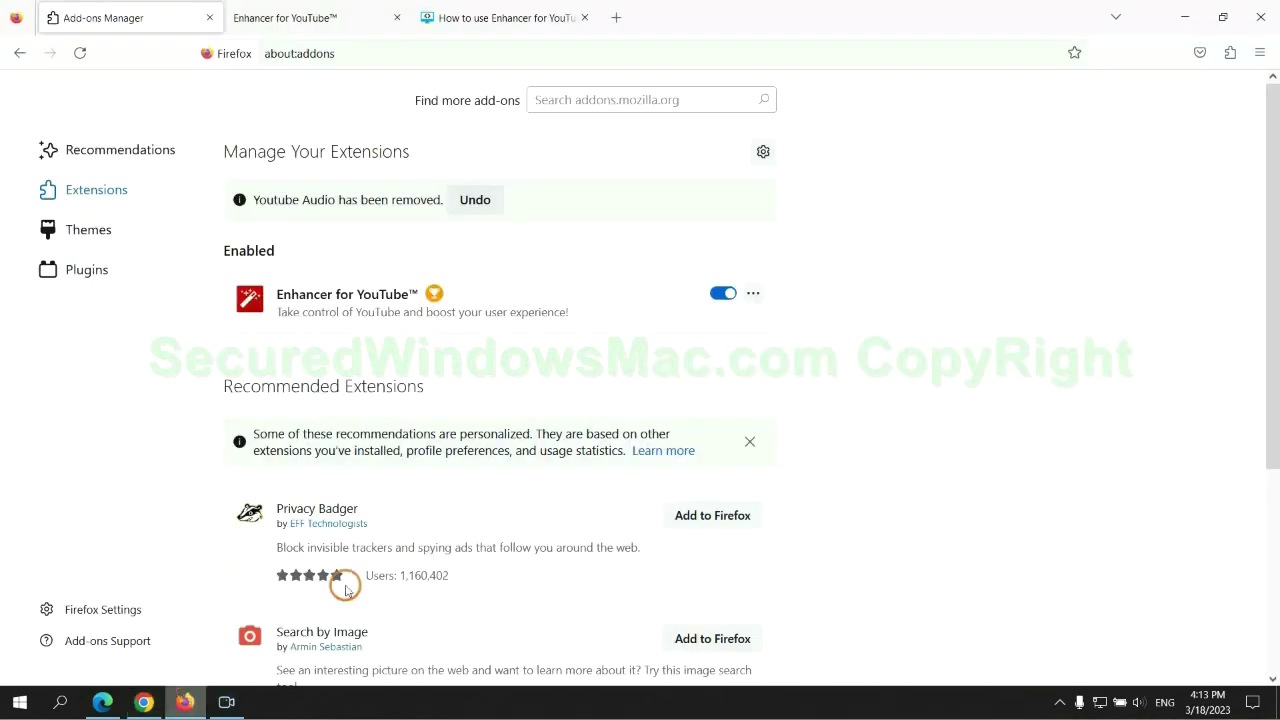
left_click(1229, 55)
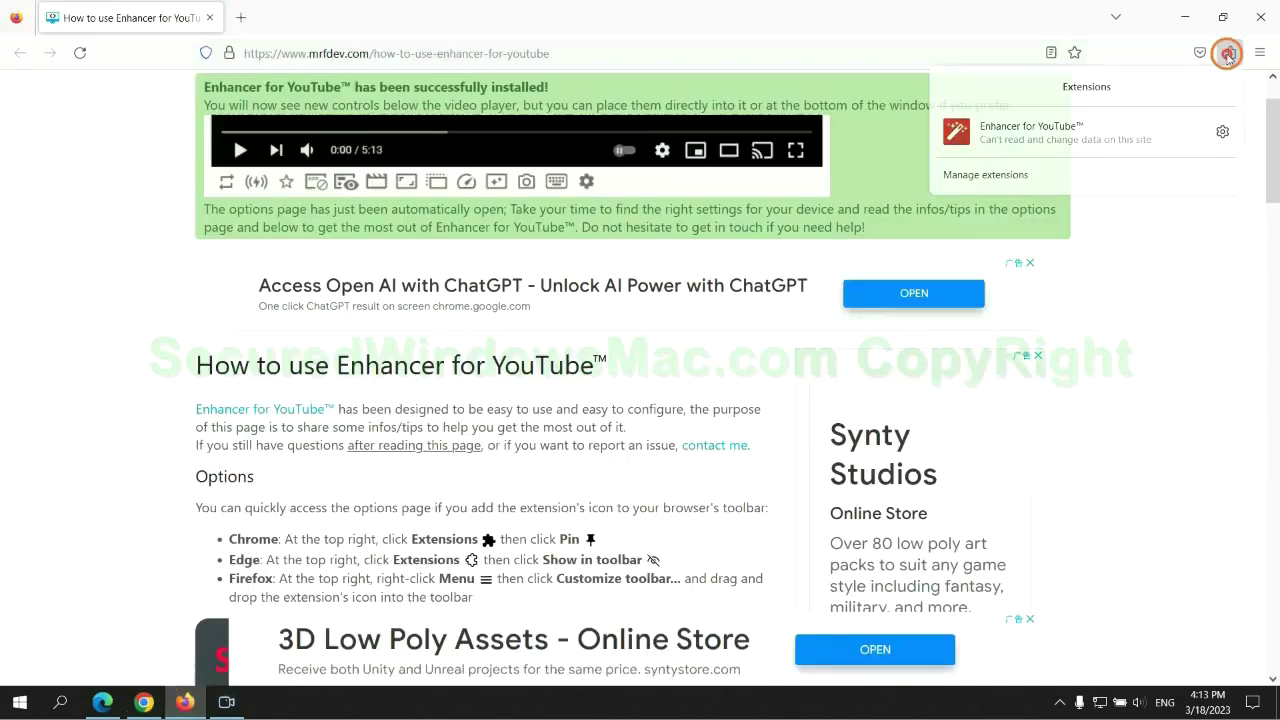
left_click(1105, 172)
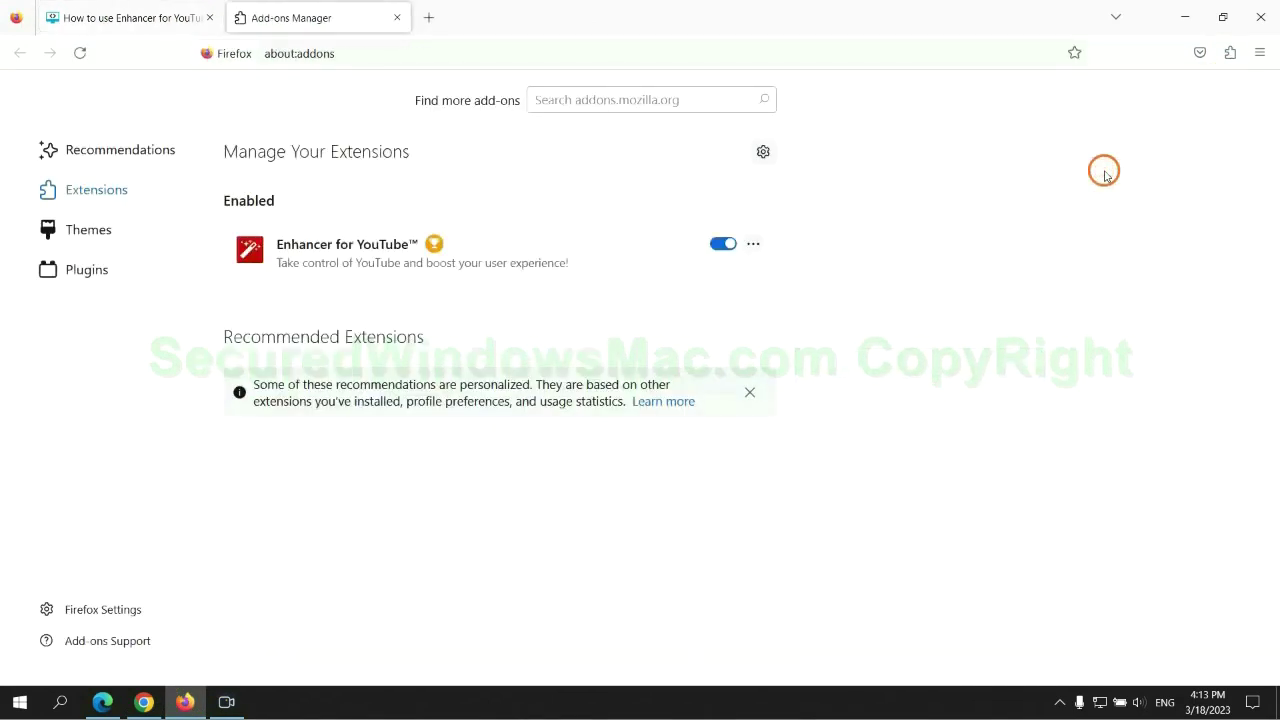
left_click(753, 244)
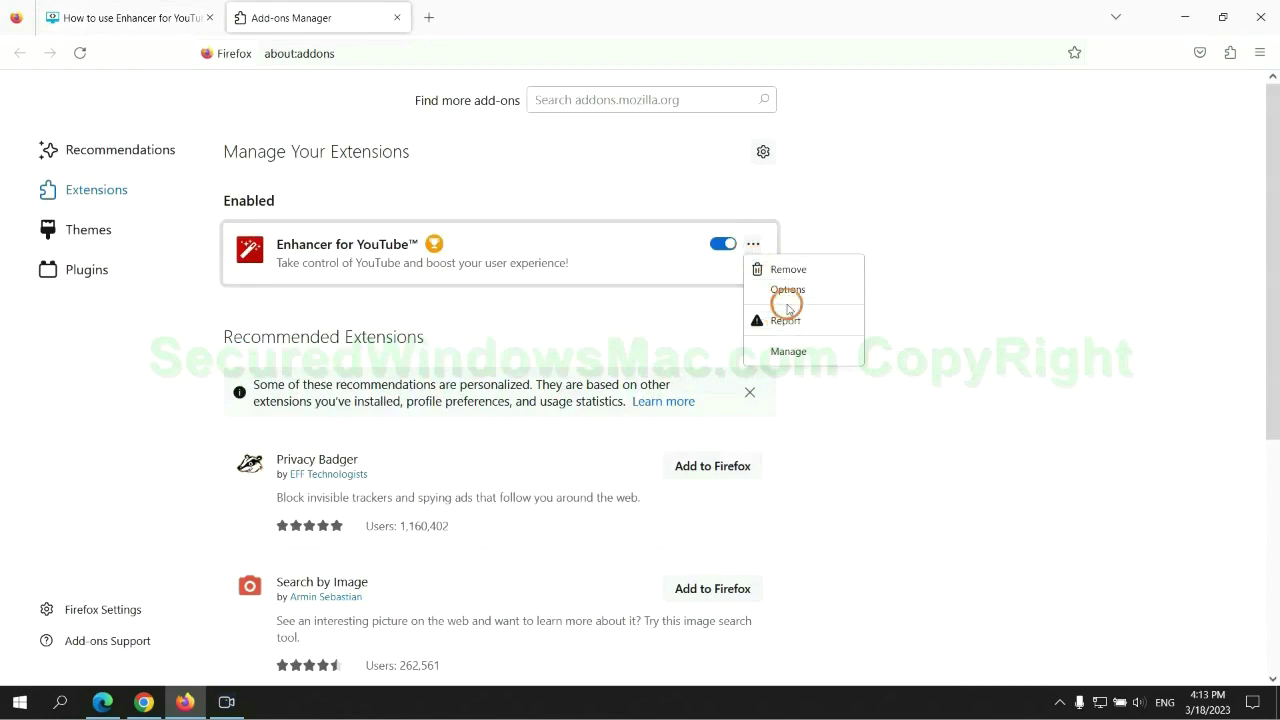
left_click(787, 269)
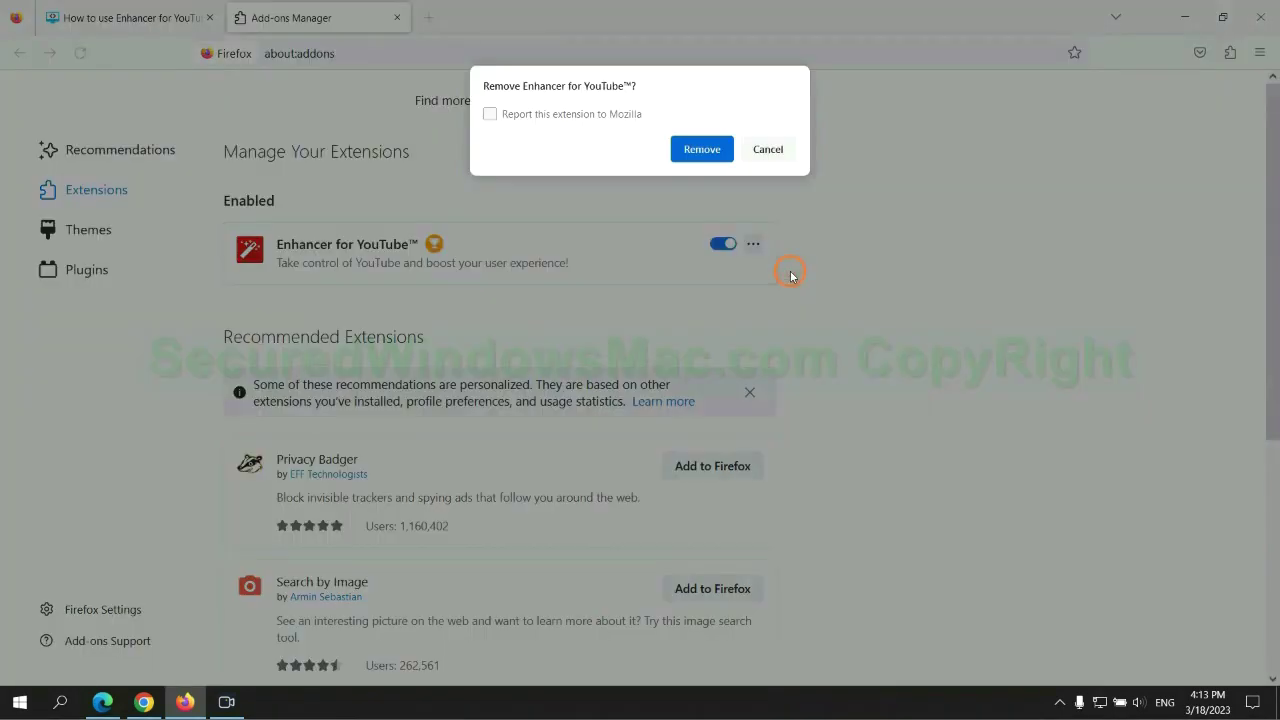
left_click(706, 149)
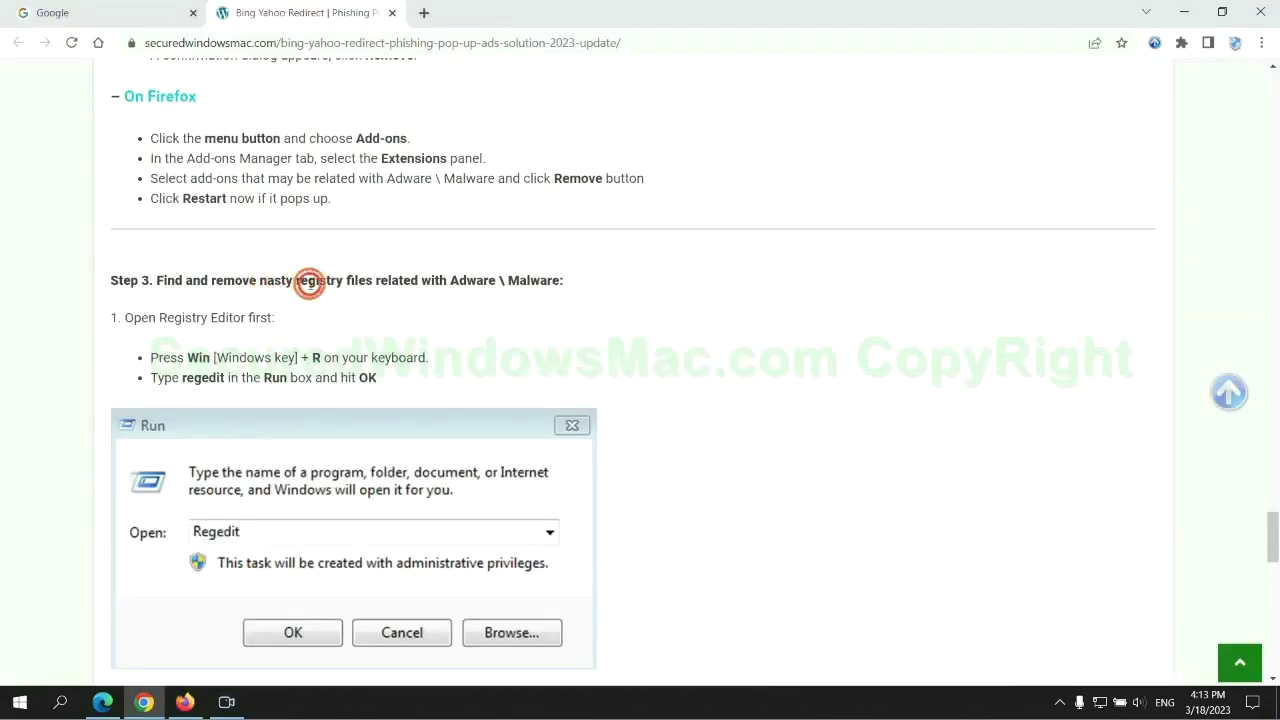
Review the guide's Step 3 on registry files and open the Registry Editor by running "regedit" from the Windows Run dialog
left_click_drag(297, 281, 370, 297)
left_click(370, 297)
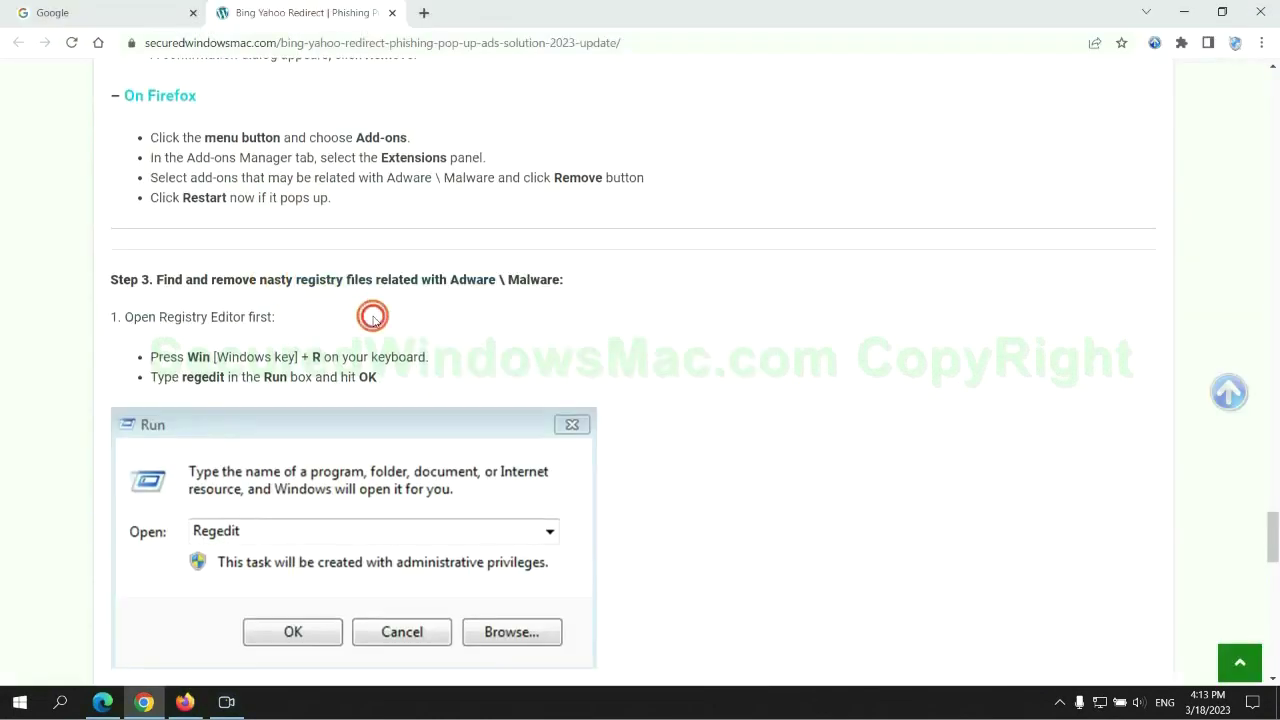
scroll(371, 314, "down", 2)
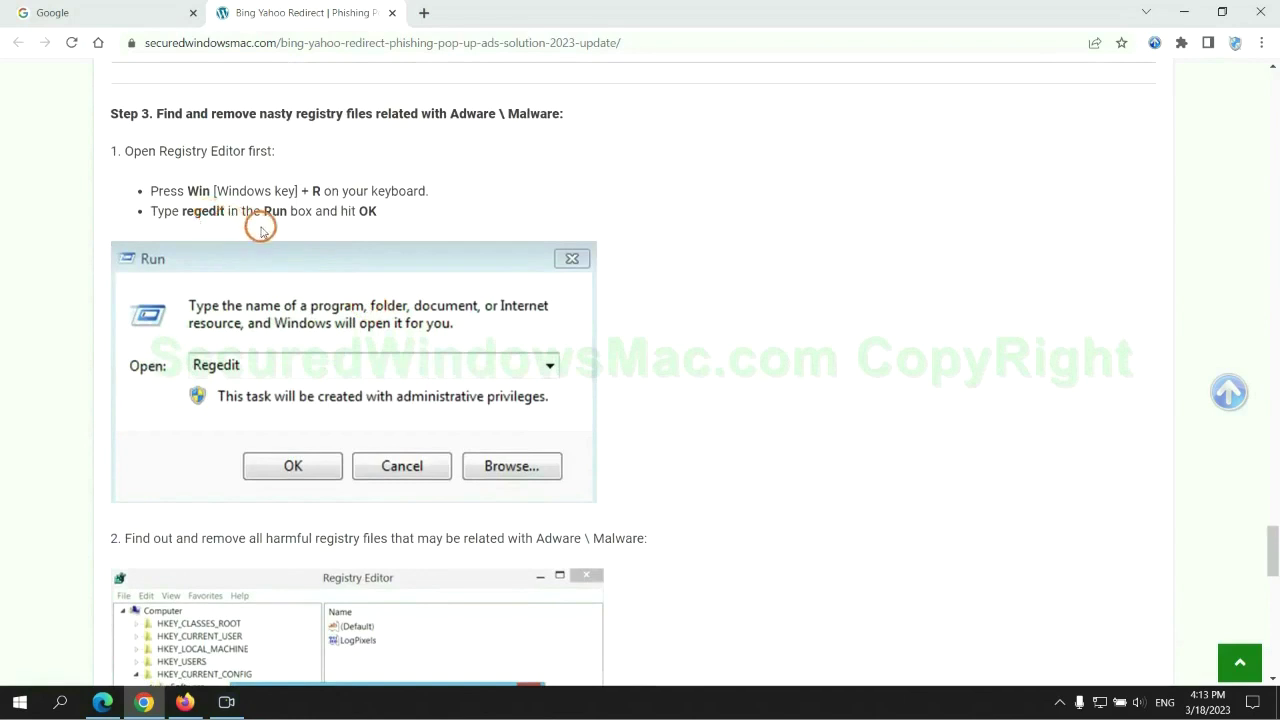
key("super+r")
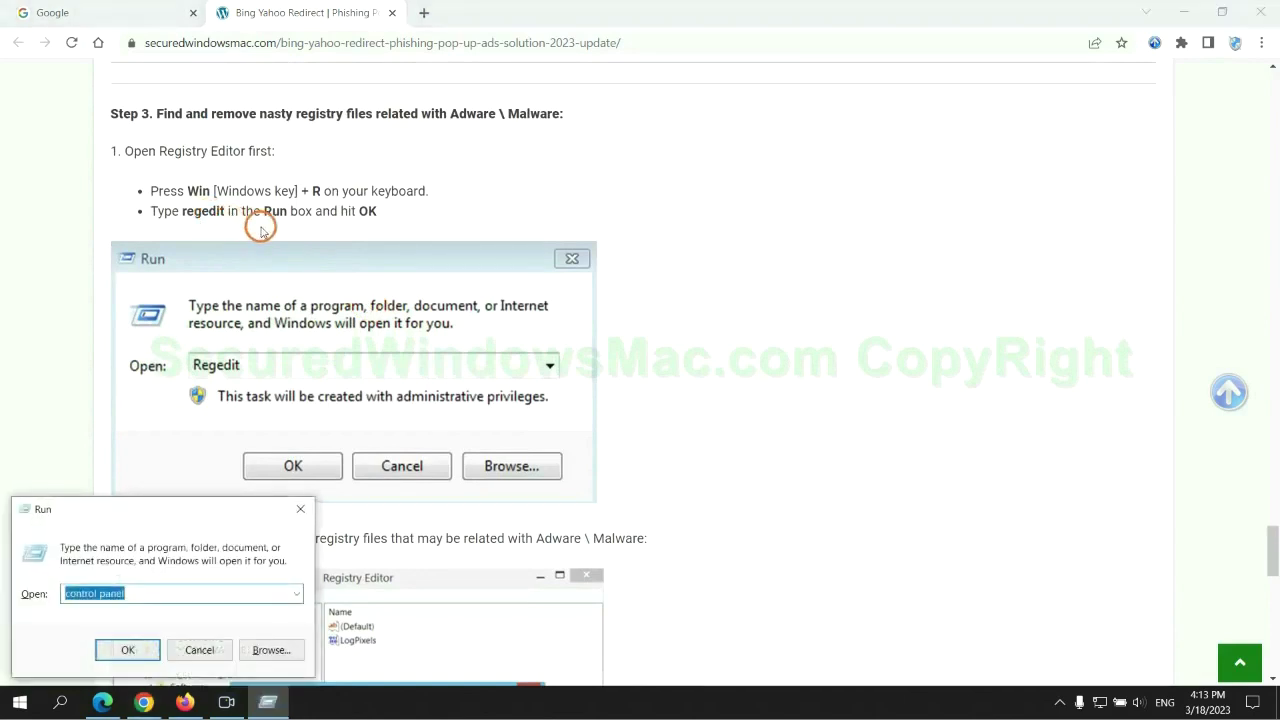
type("rege")
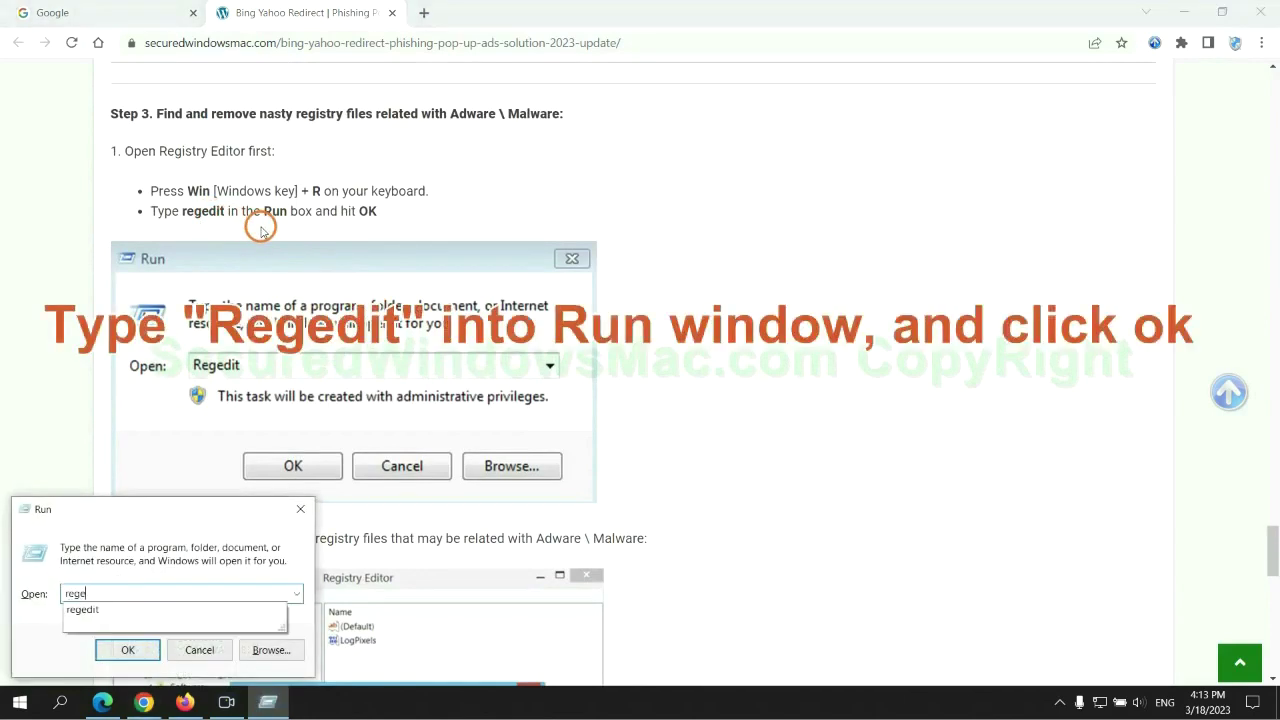
type("dit")
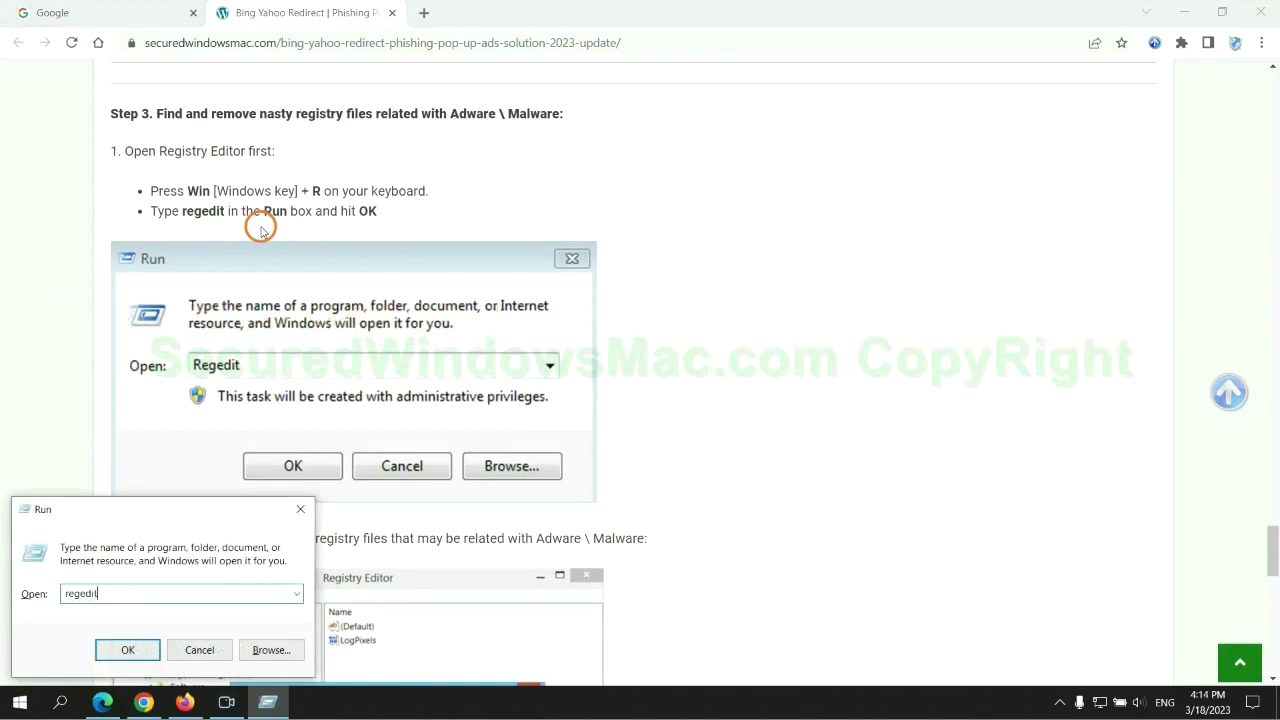
key("Return")
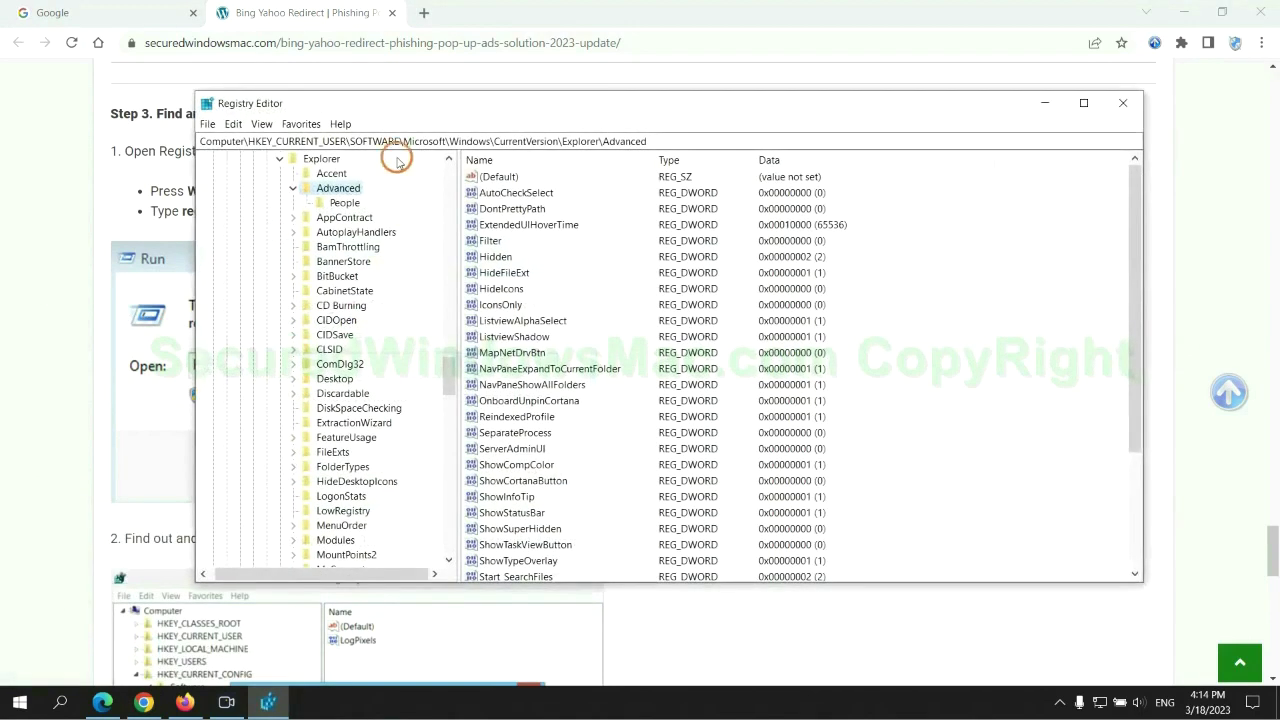
Search the registry for "Apps" and bring up the available actions for the StoreAppsOnTaskbar value
left_click(231, 125)
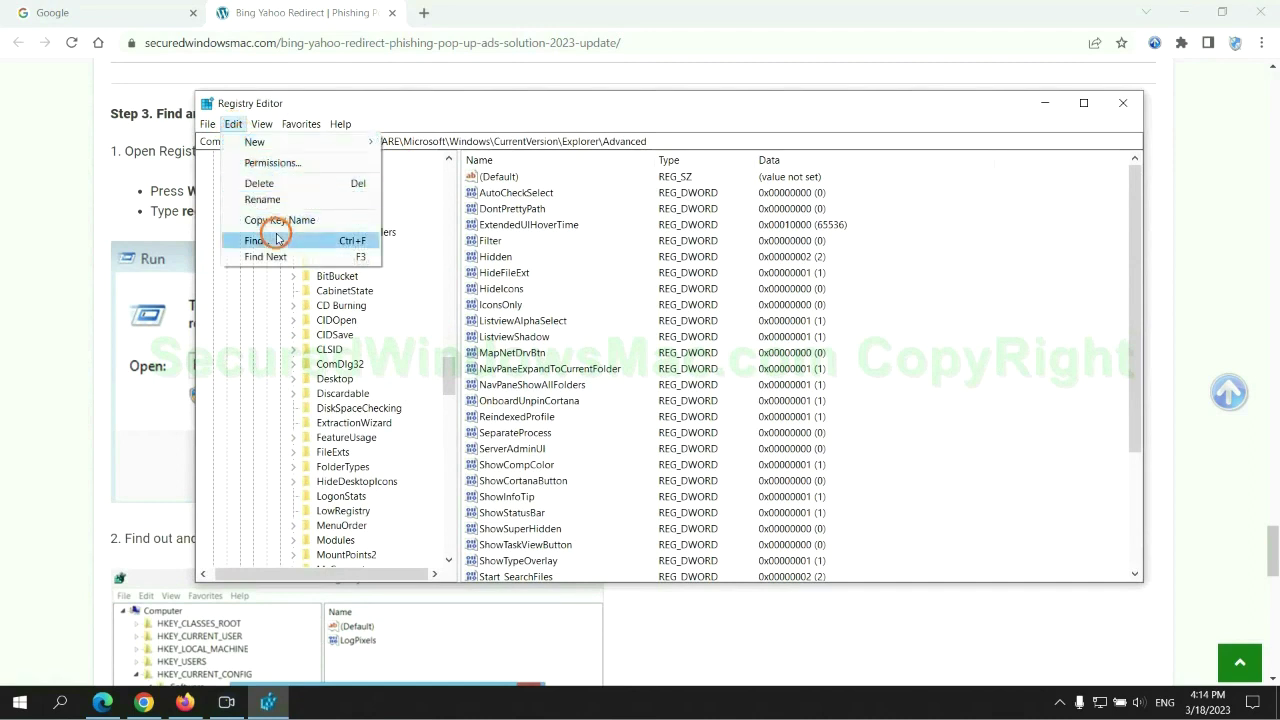
left_click(252, 240)
type("Apps")
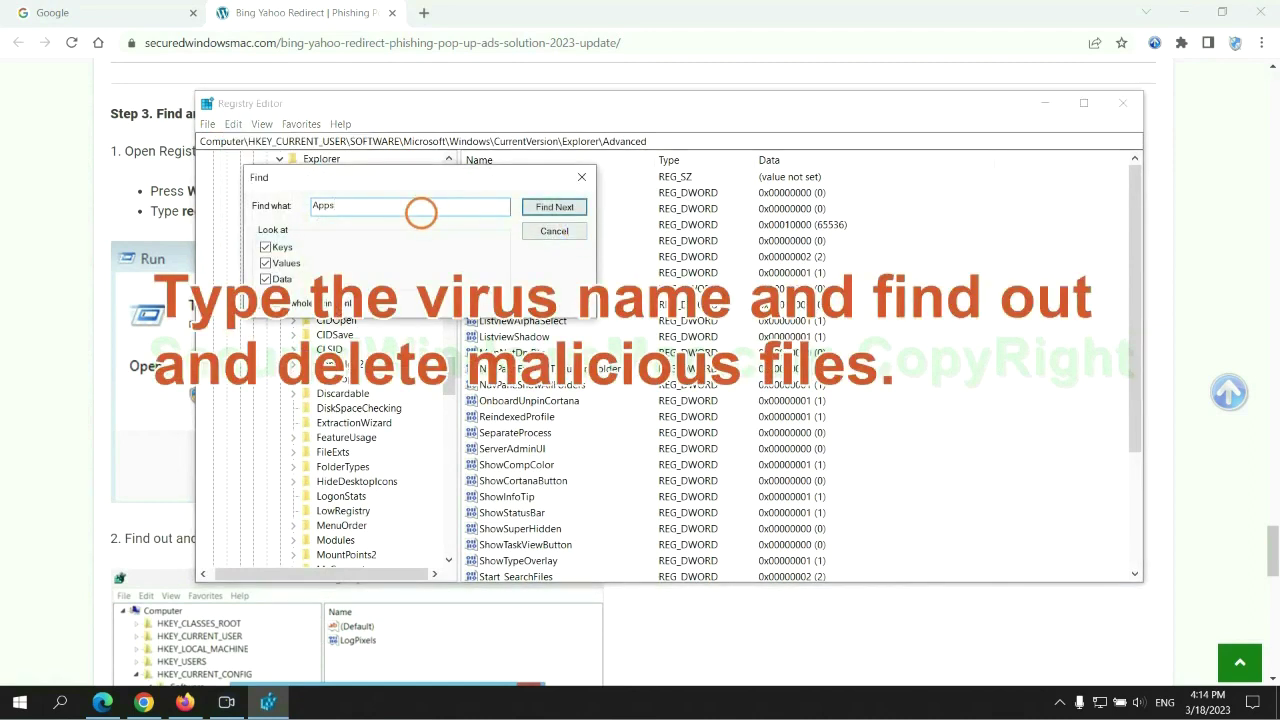
key("Return")
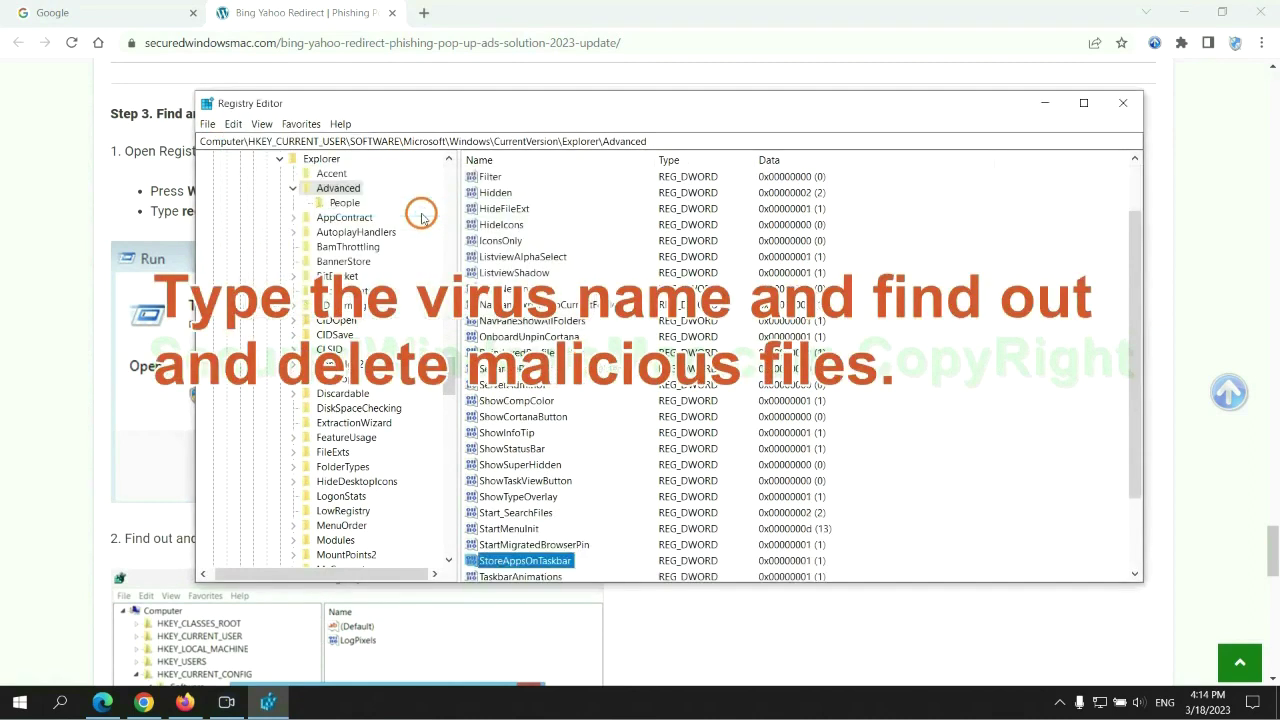
scroll(731, 423, "down", 2)
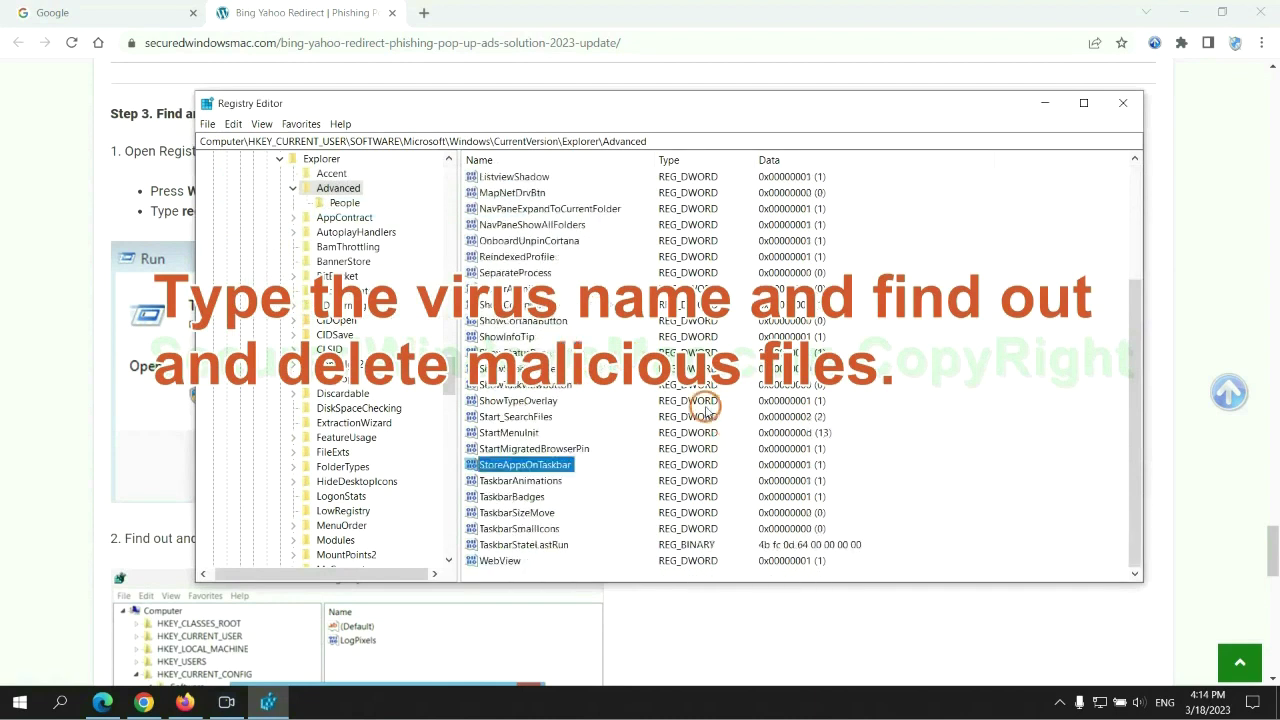
right_click(578, 470)
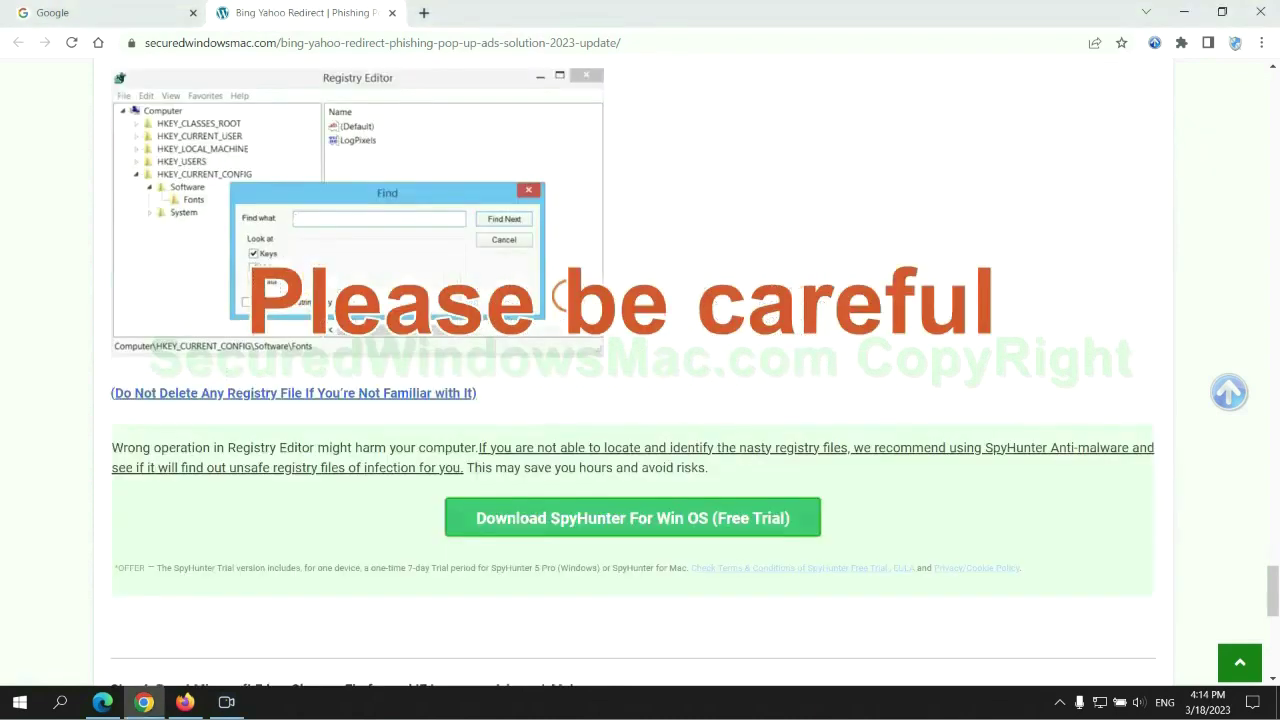
Review the guide's Step 4 on resetting browsers, then switch to Microsoft Edge and open the Clear browsing data dialog in its privacy settings
scroll(566, 295, "down", 1)
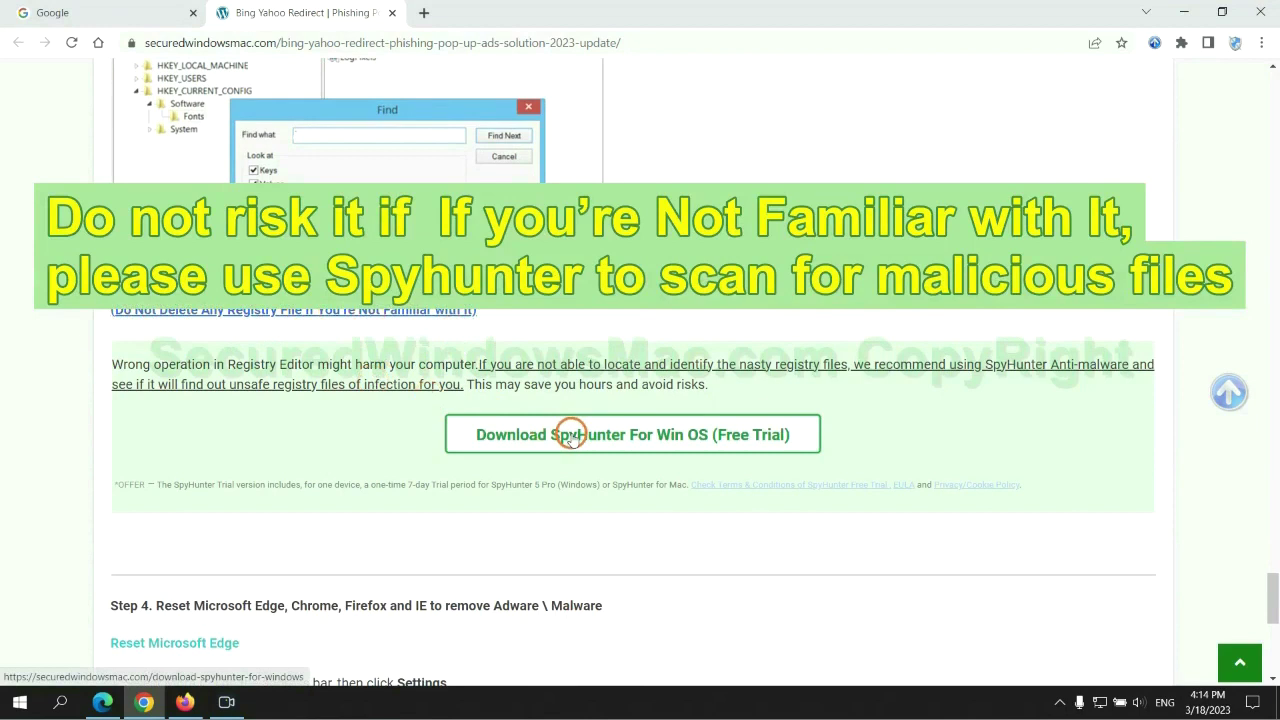
scroll(571, 434, "down", 6)
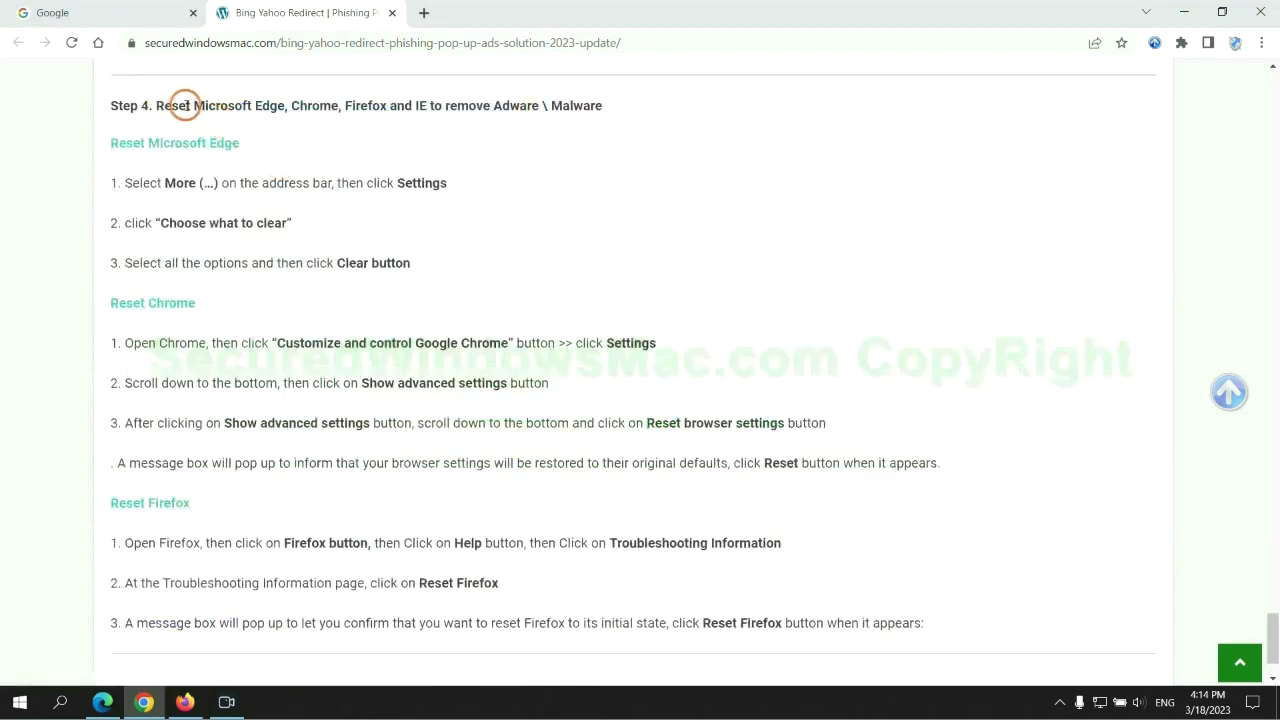
double_click(170, 105)
left_click(490, 143)
left_click(100, 700)
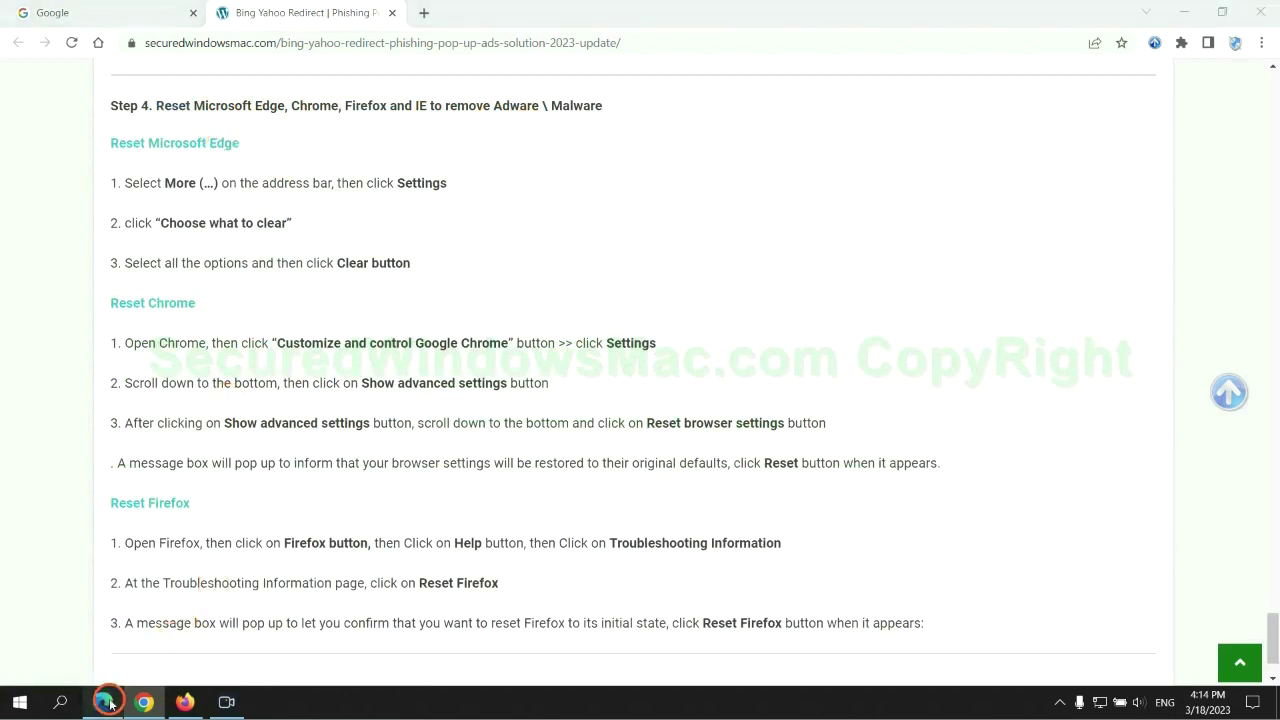
left_click(1213, 45)
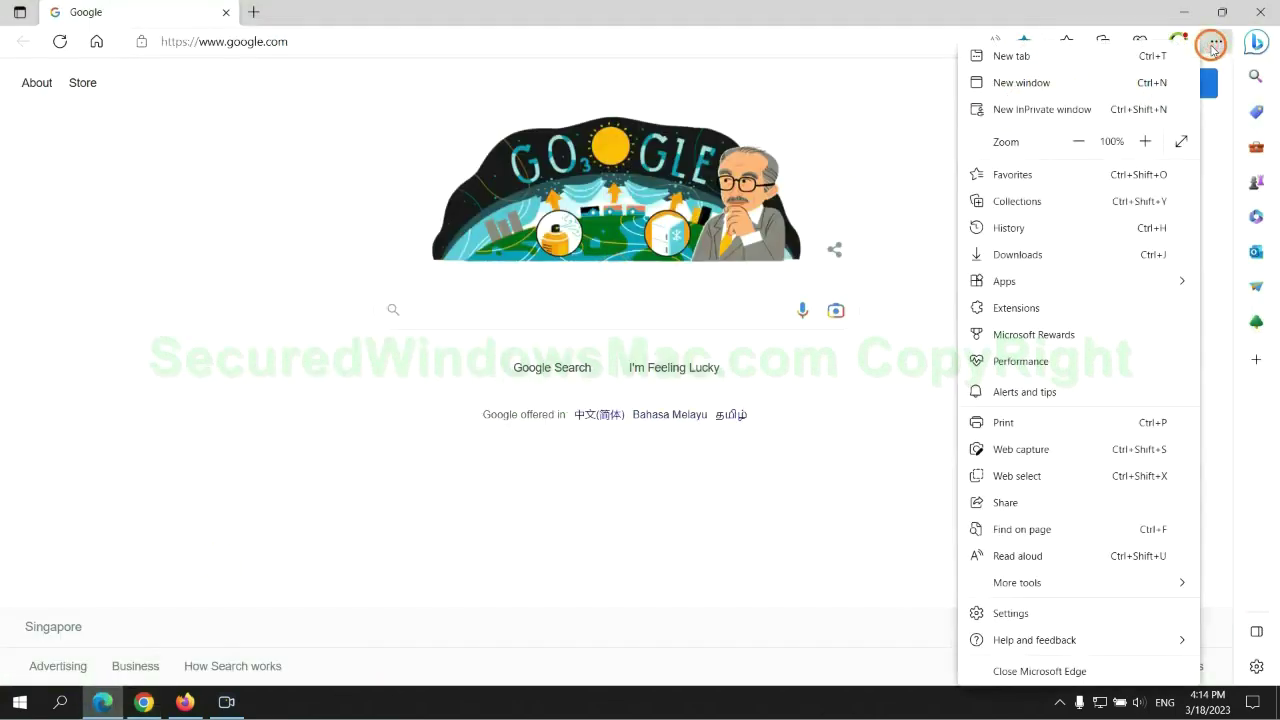
left_click(1005, 613)
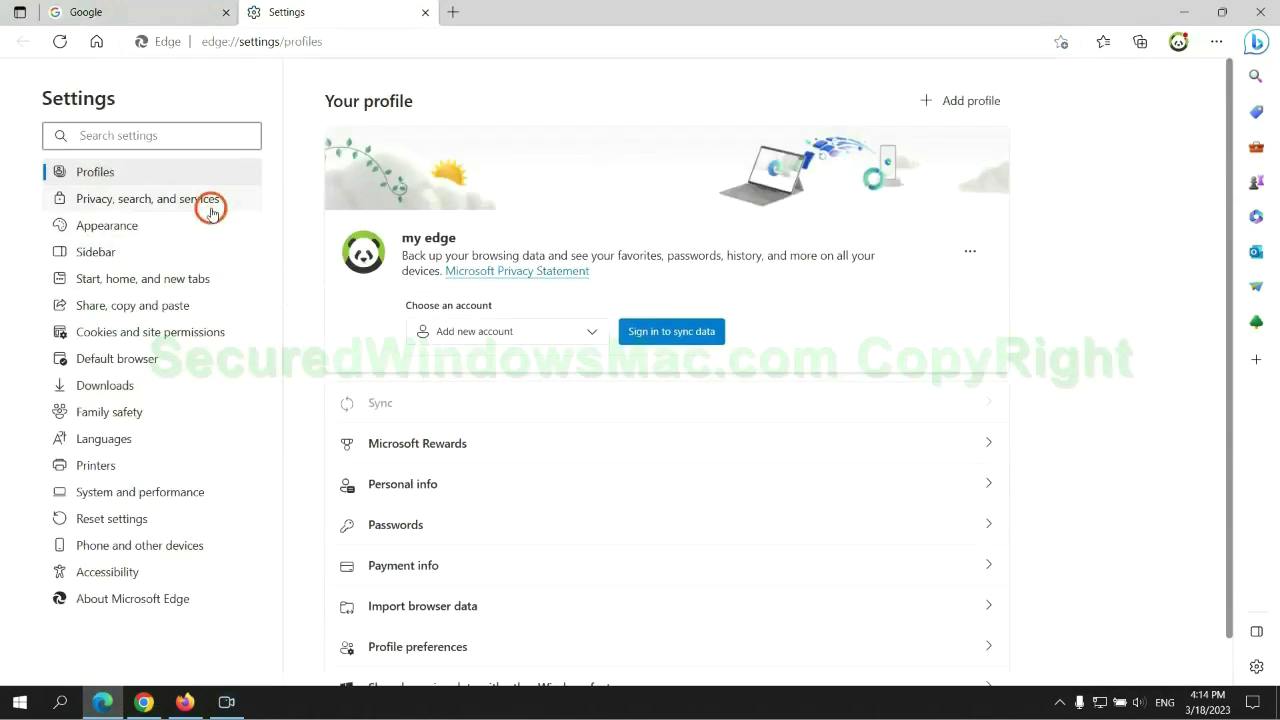
left_click(210, 207)
scroll(1046, 443, "down", 3)
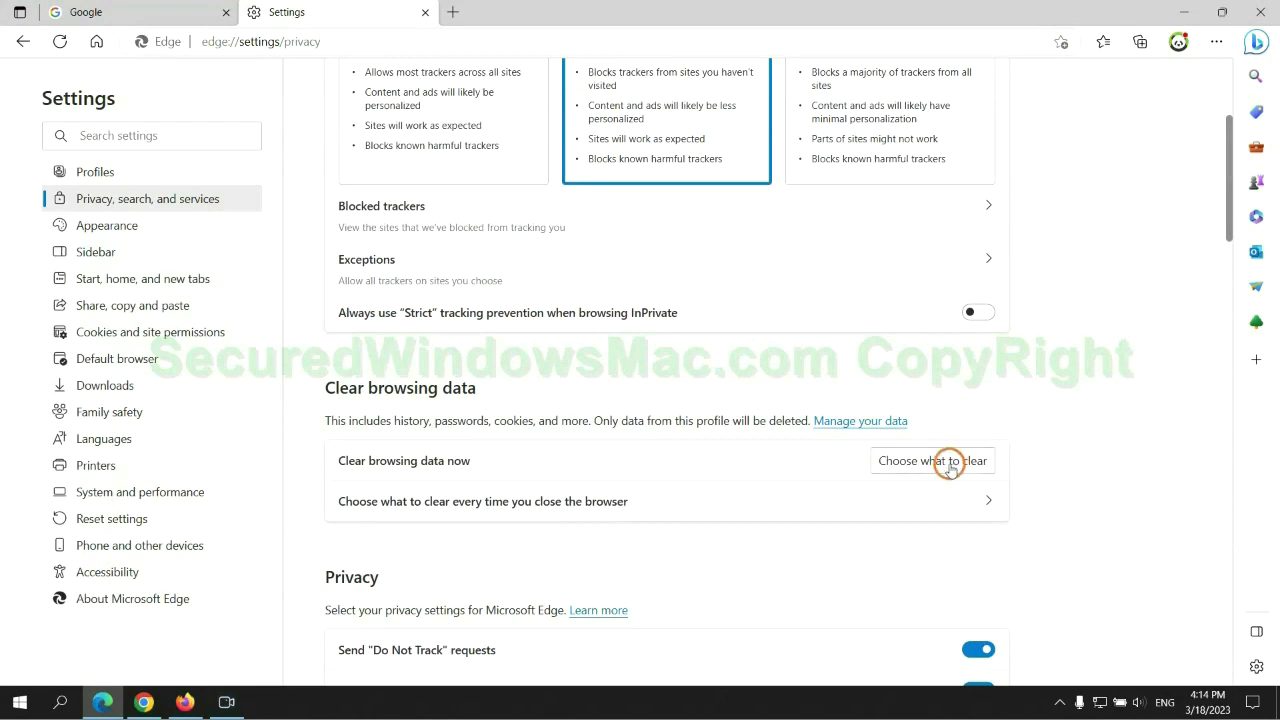
left_click(949, 462)
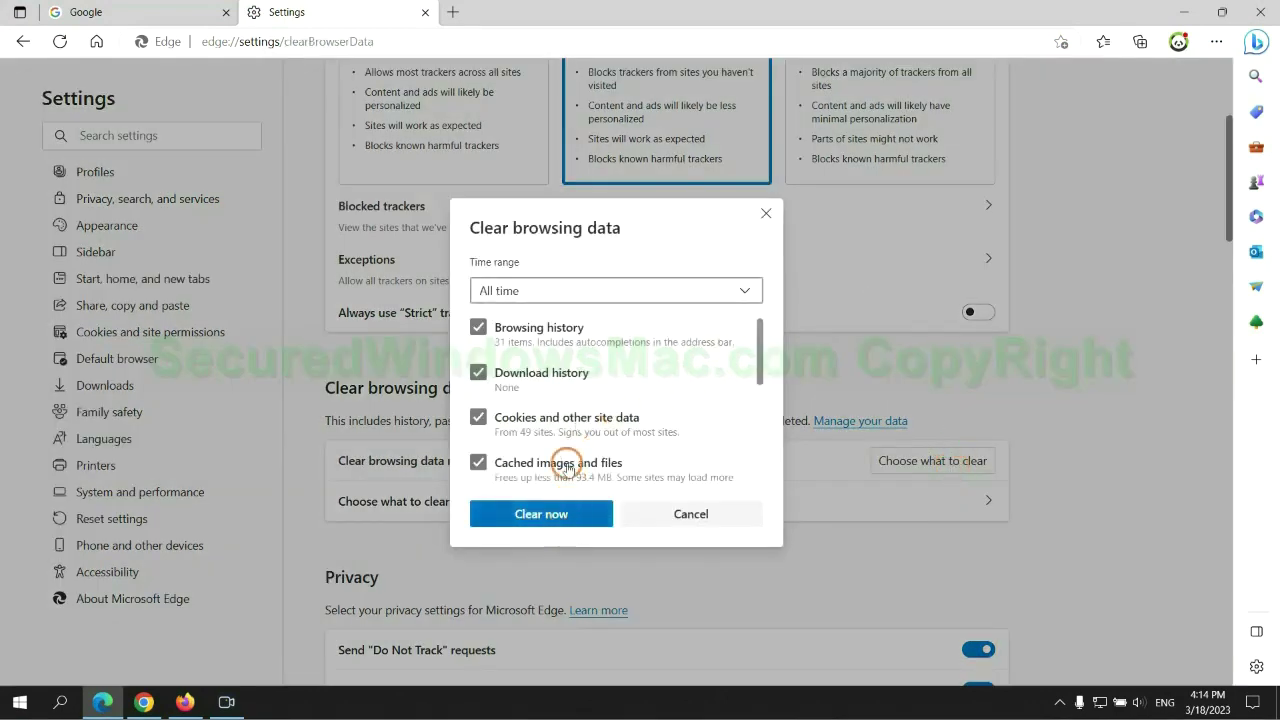
Switch to Chrome, search its settings for "reset", and open the confirmation for restoring settings to their original defaults
left_click(144, 701)
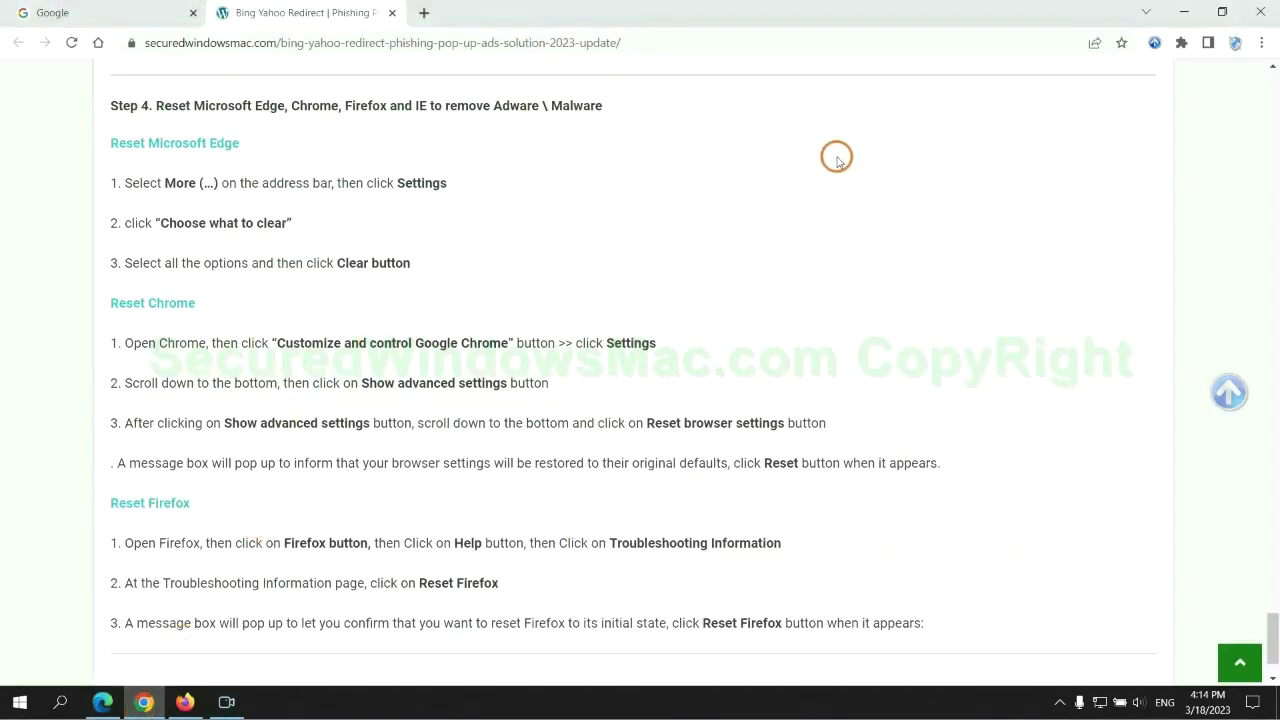
left_click(1261, 42)
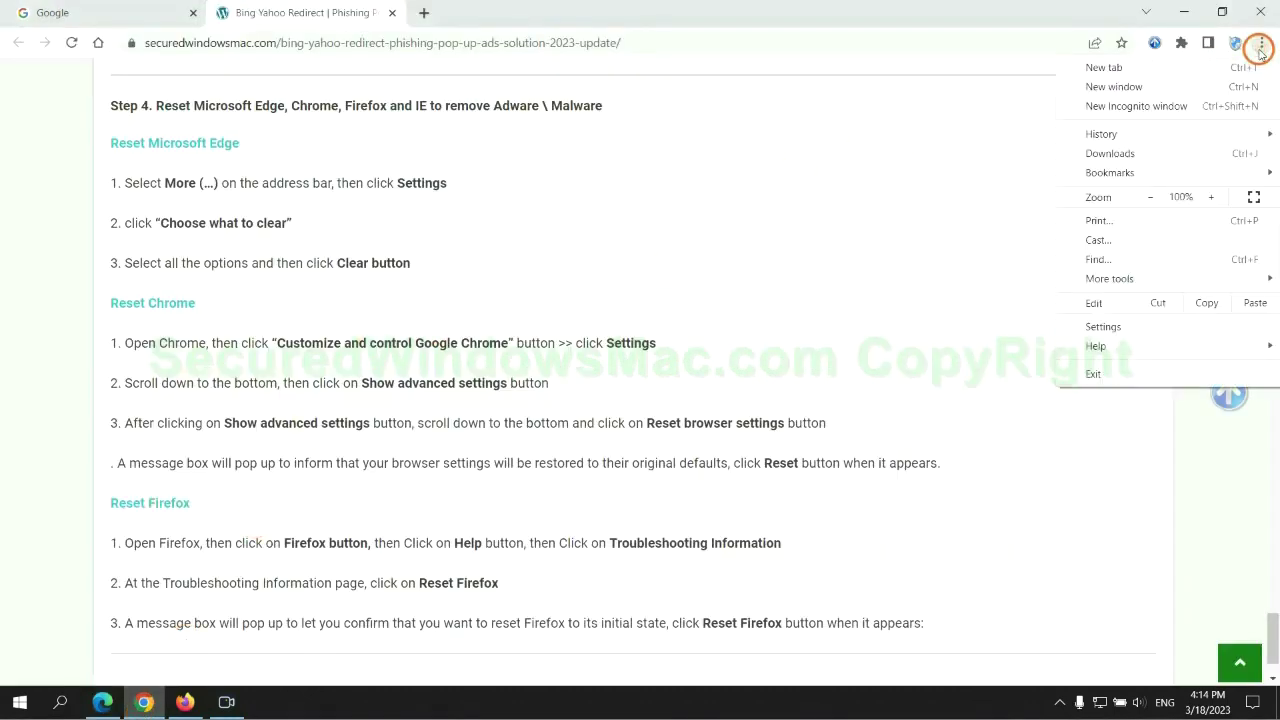
left_click(1110, 326)
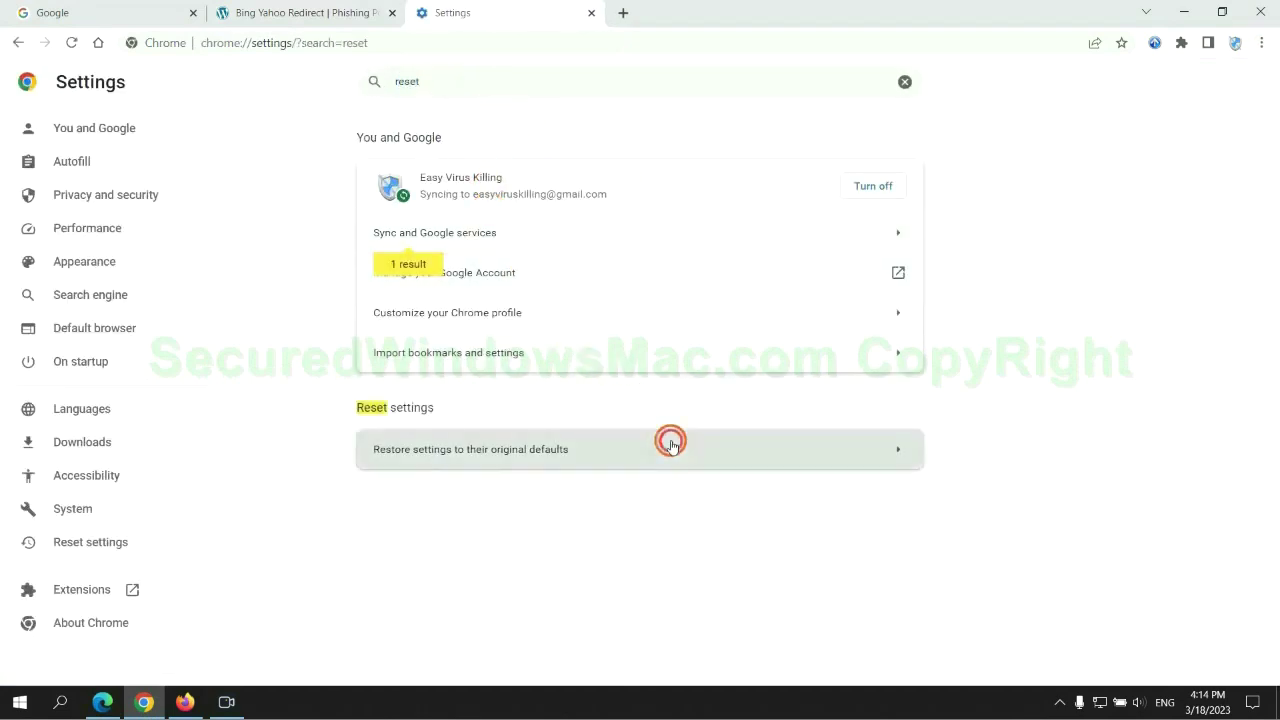
left_click(671, 445)
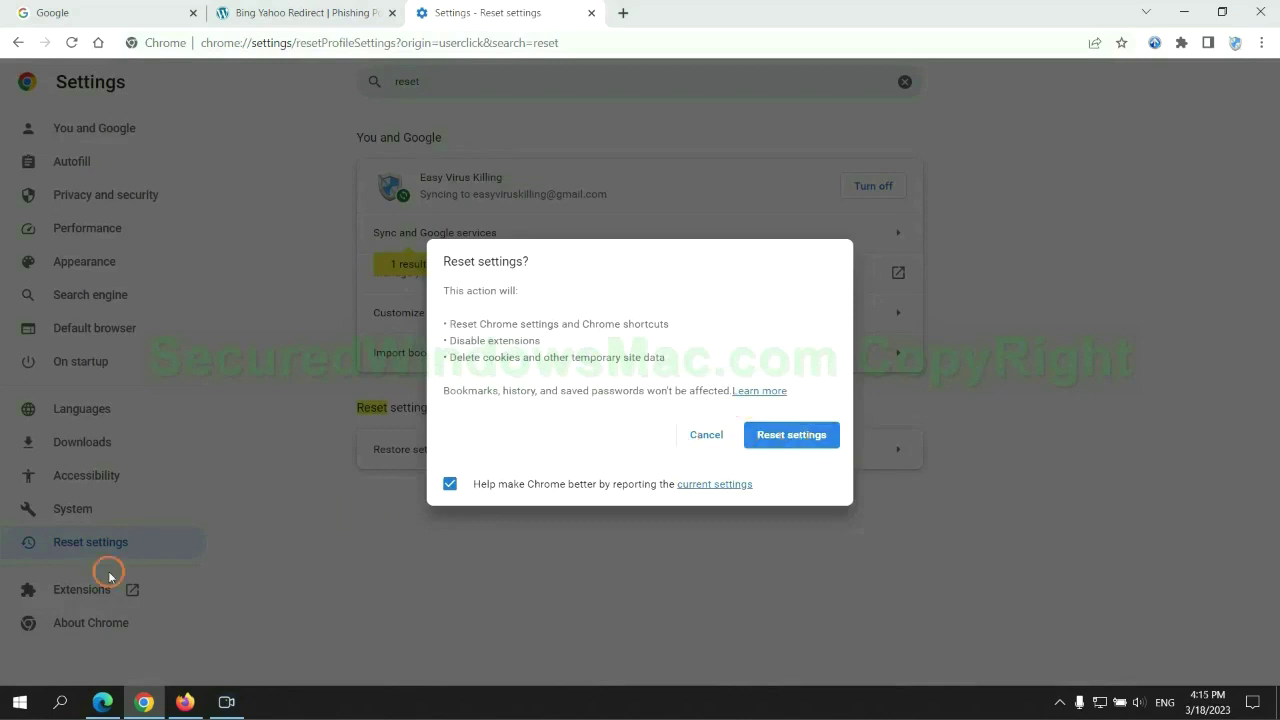
Switch to Firefox, open its Troubleshooting Information page, and bring up the confirmation for refreshing Firefox to default settings
left_click(185, 701)
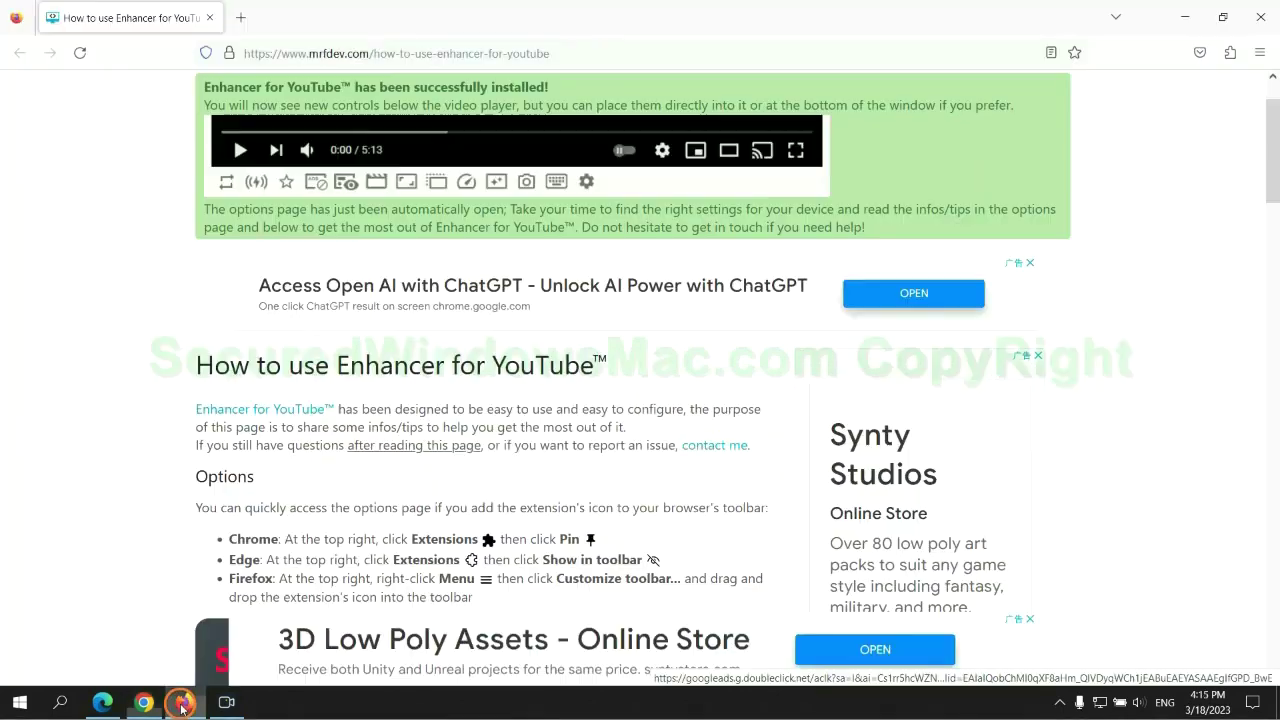
left_click(1254, 56)
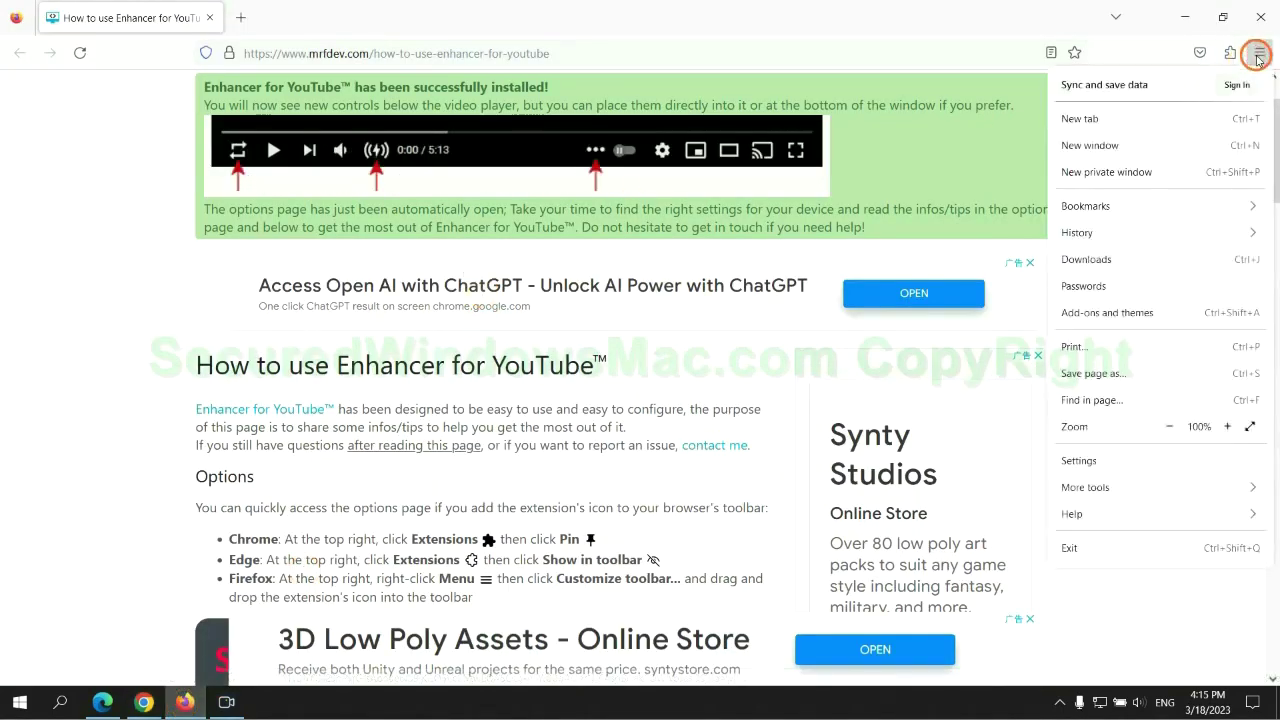
left_click(1088, 514)
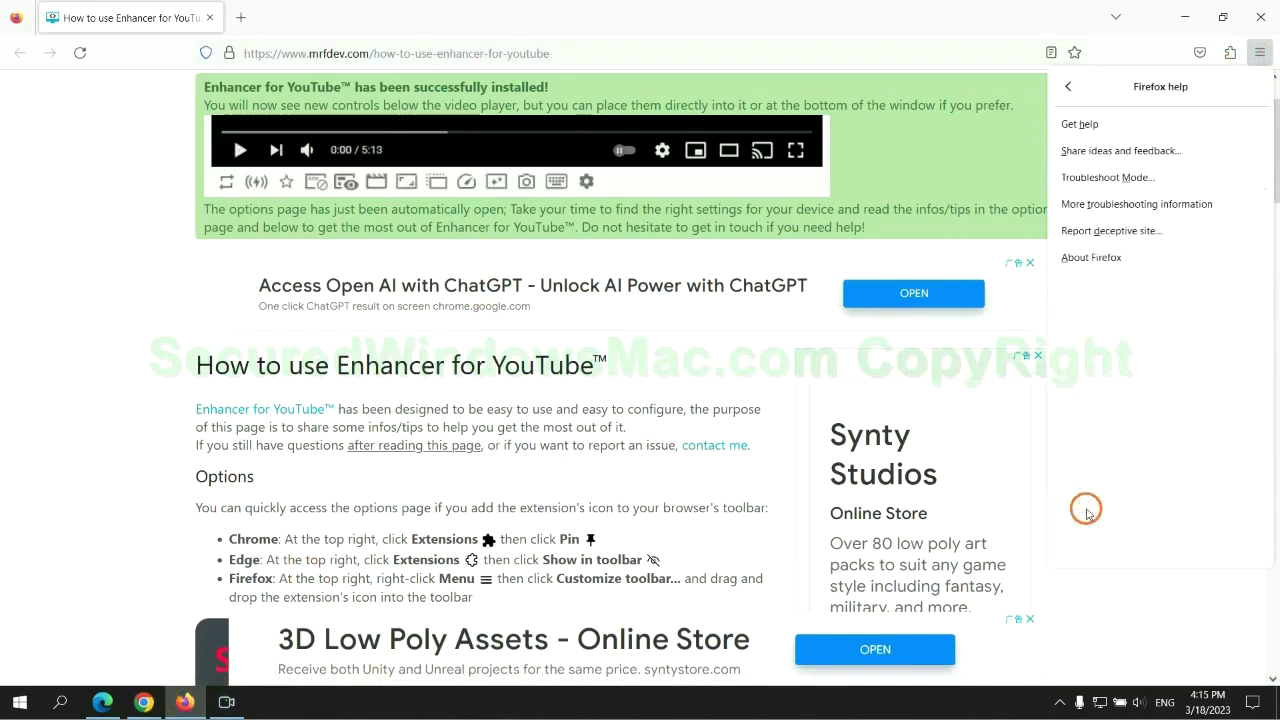
left_click(1140, 205)
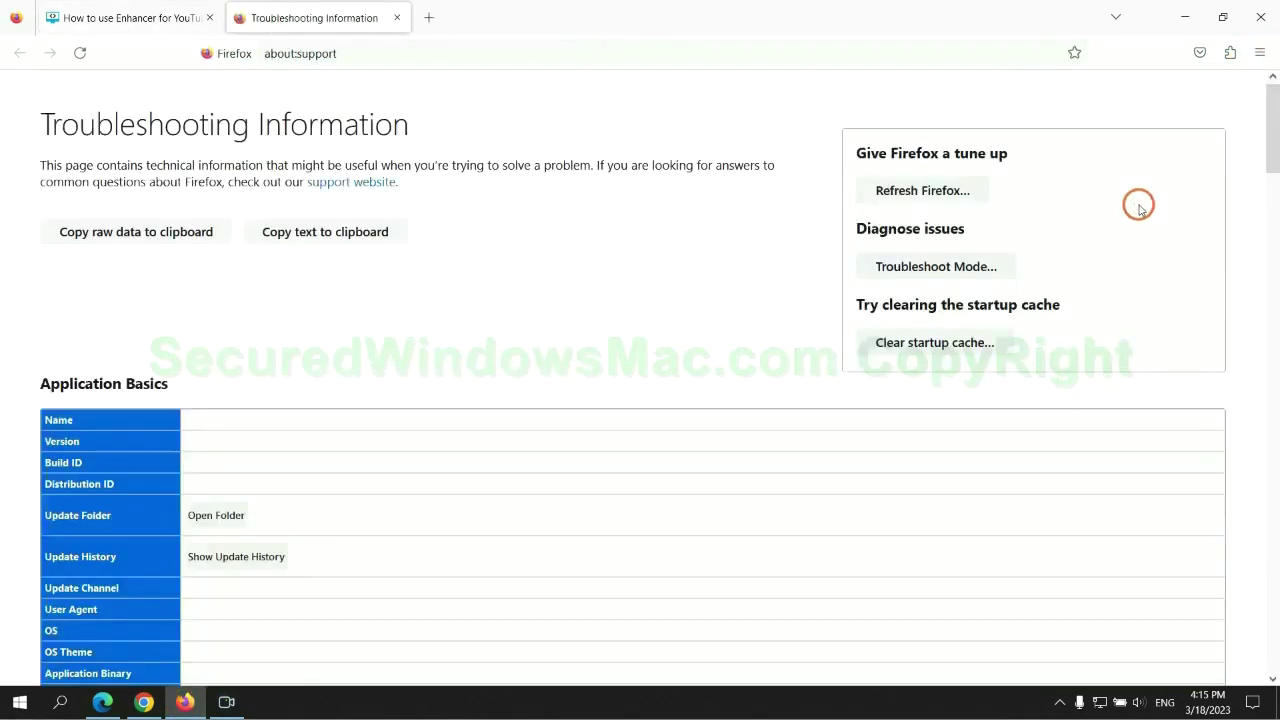
left_click(877, 190)
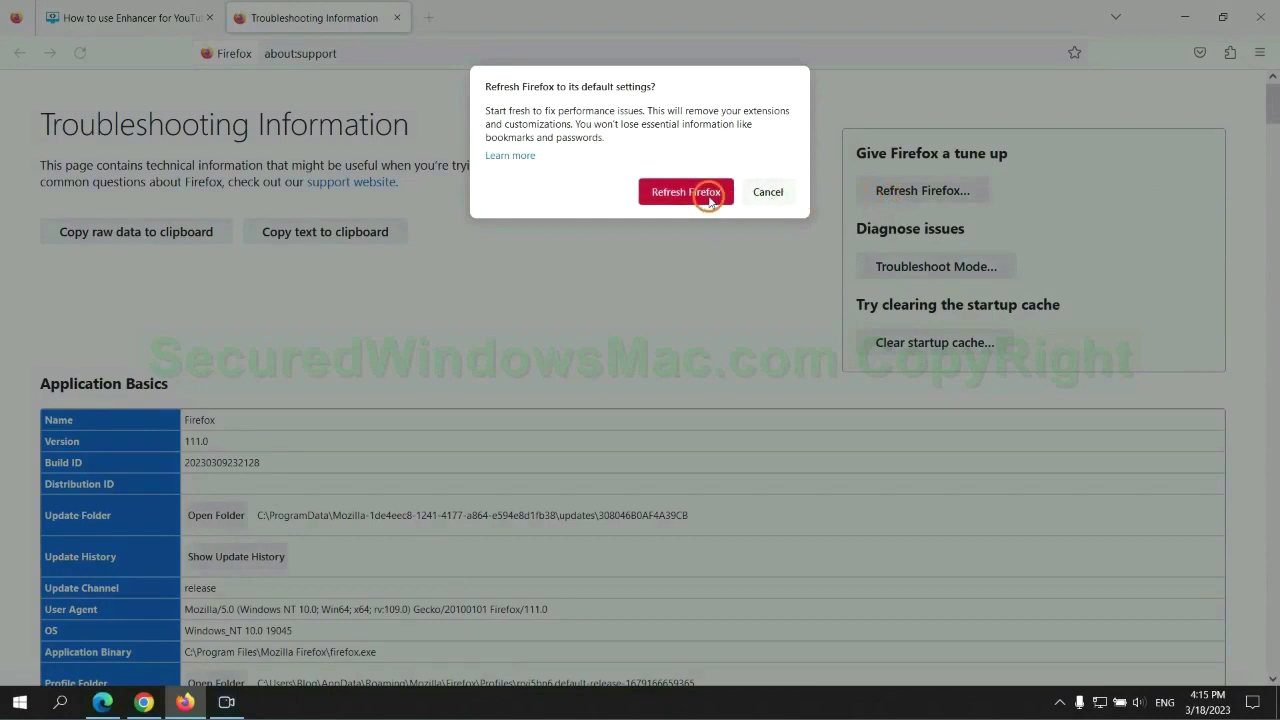